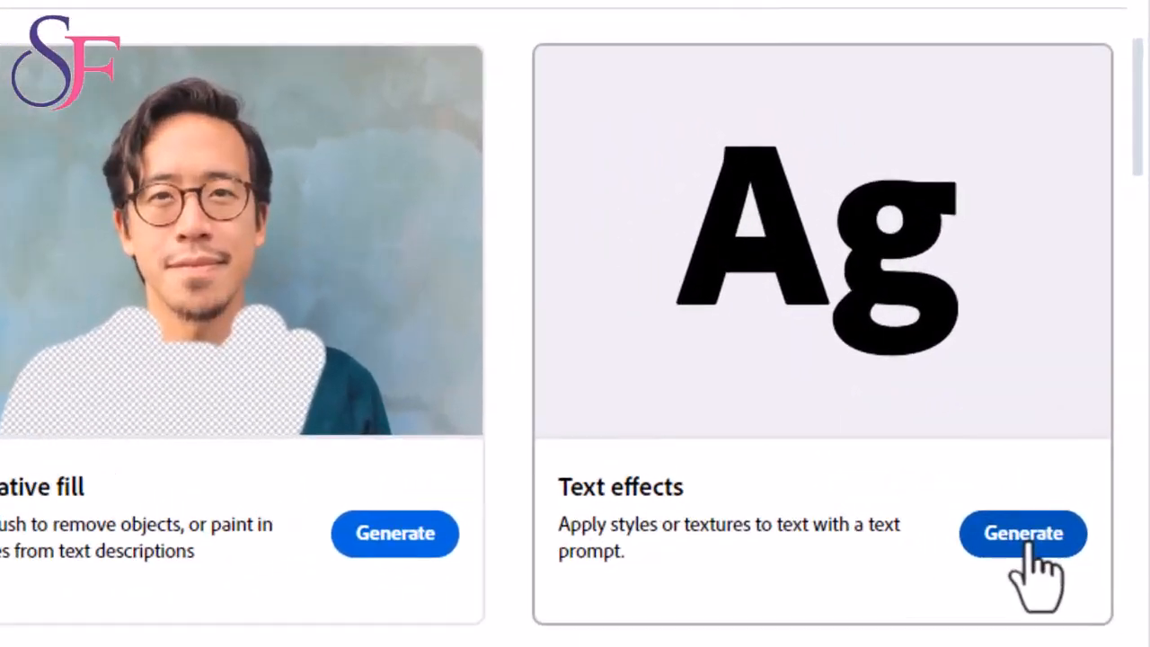
# - Open the Text effects generator and browse its gallery of sample letter styles
pyautogui.click(1074, 478)
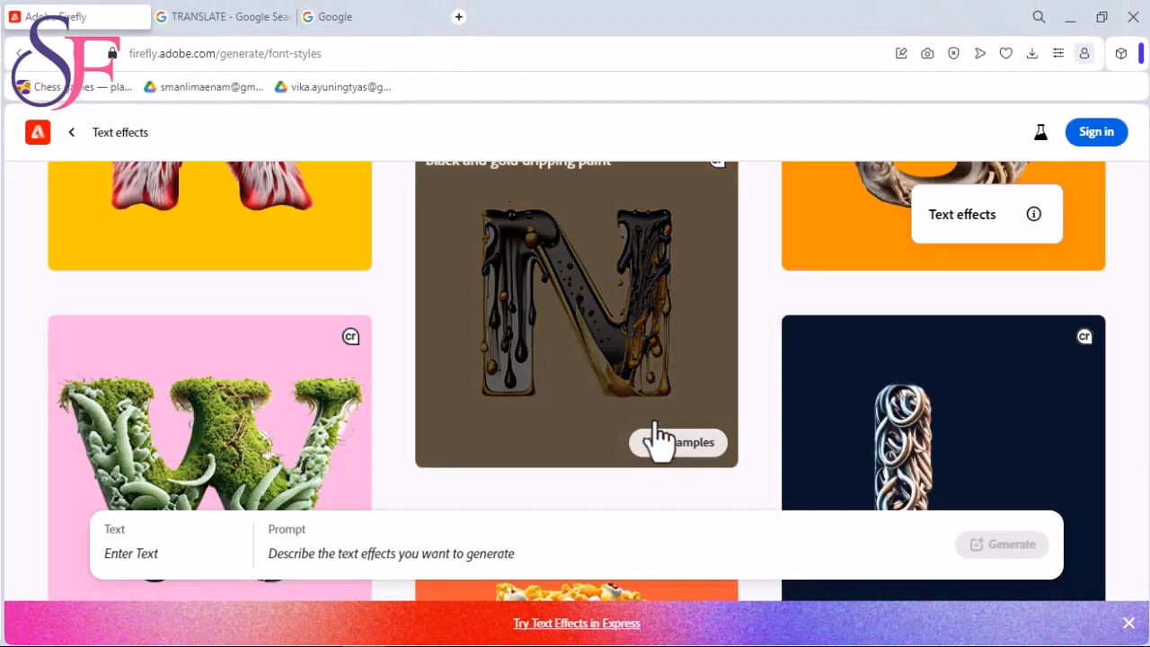
pyautogui.scroll(-2, 411, 315)
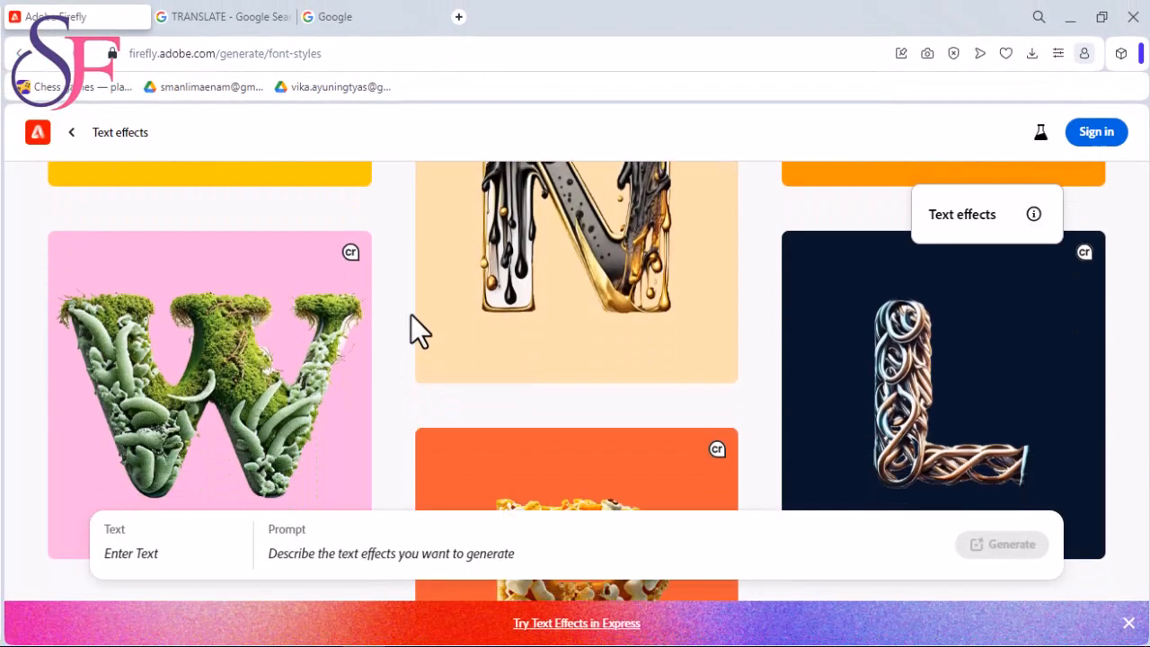
pyautogui.scroll(-1, 411, 315)
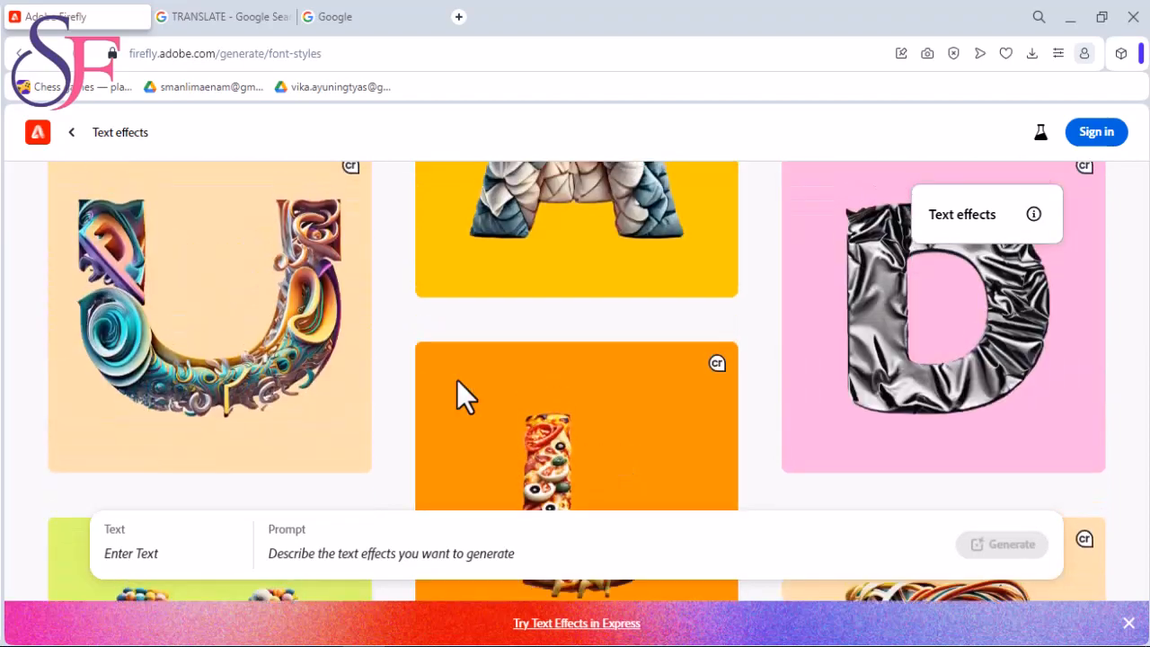
pyautogui.scroll(-4, 362, 447)
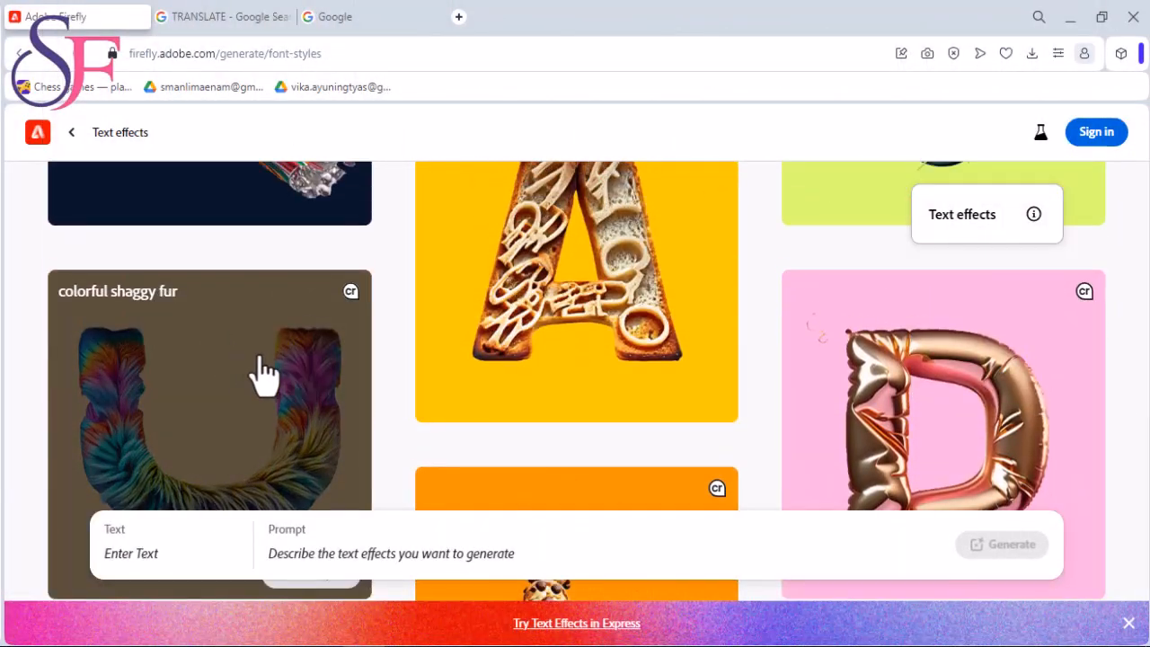
pyautogui.scroll(-1, 263, 373)
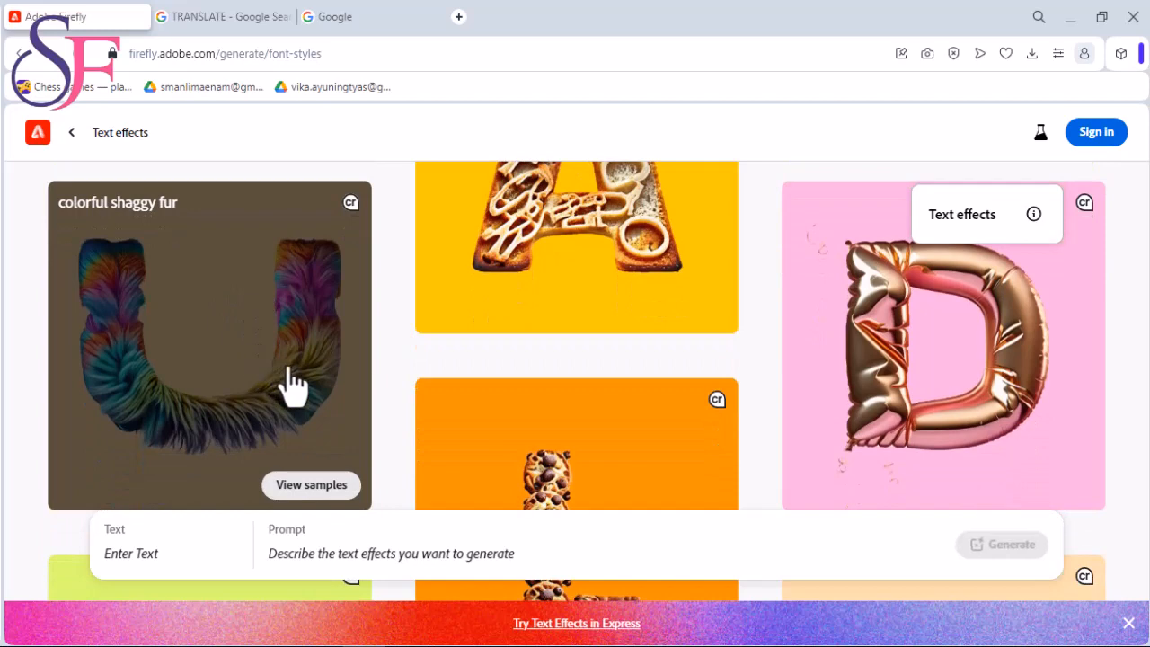
# - Sign in with a Google account from the colorful shaggy fur sample and accept the generative AI user guidelines
pyautogui.click(290, 368)
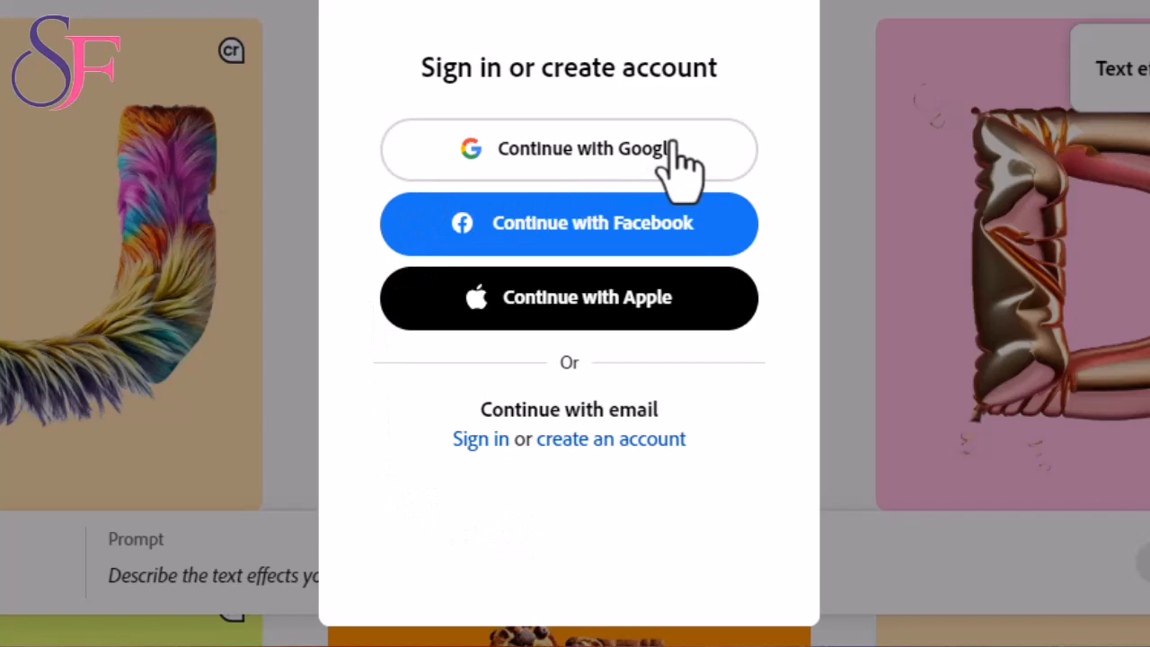
pyautogui.click(543, 157)
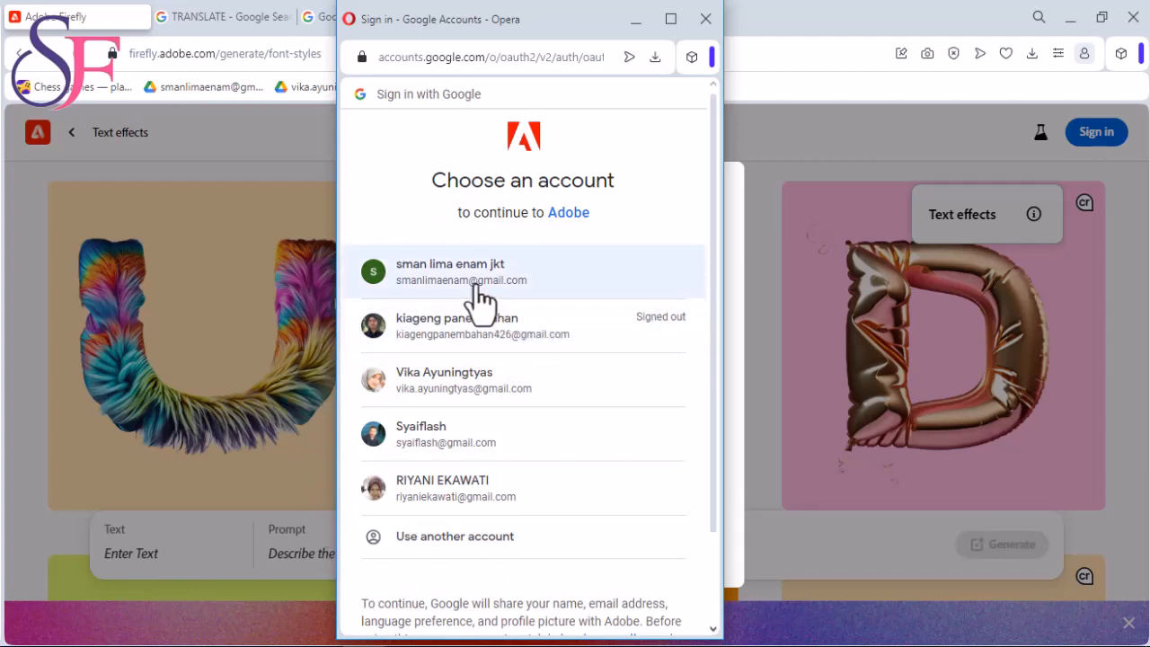
pyautogui.click(454, 299)
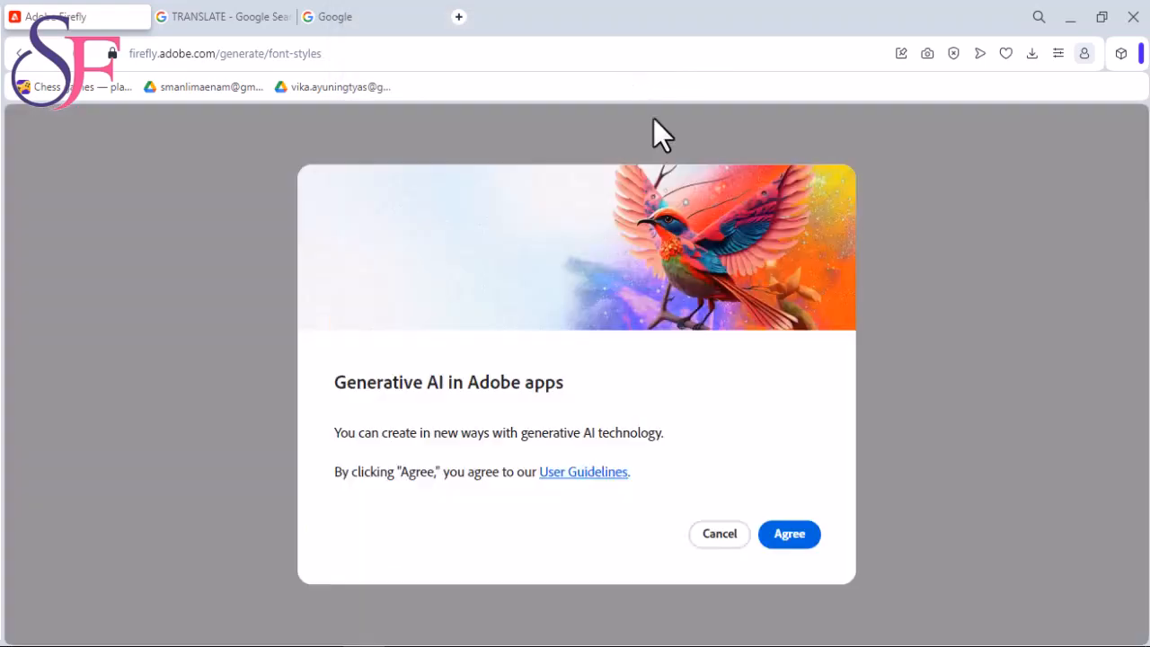
pyautogui.click(790, 534)
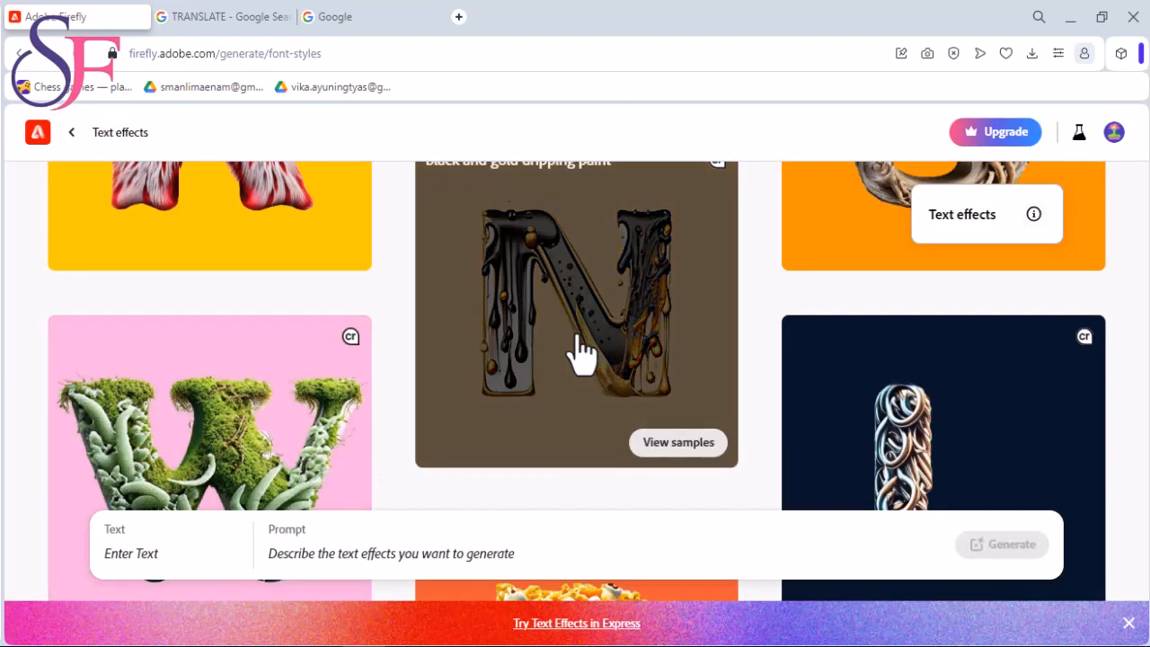
# - Open the "trippy 3D" letter U sample from the Text effects gallery
pyautogui.scroll(11, 448, 379)
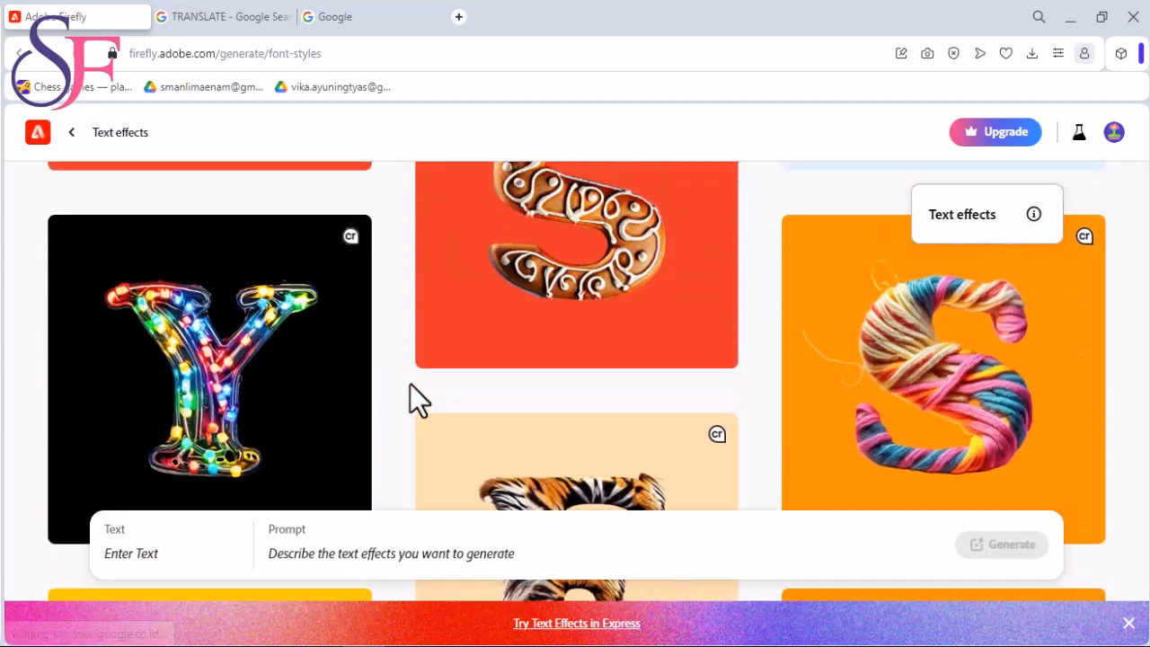
pyautogui.scroll(10, 410, 384)
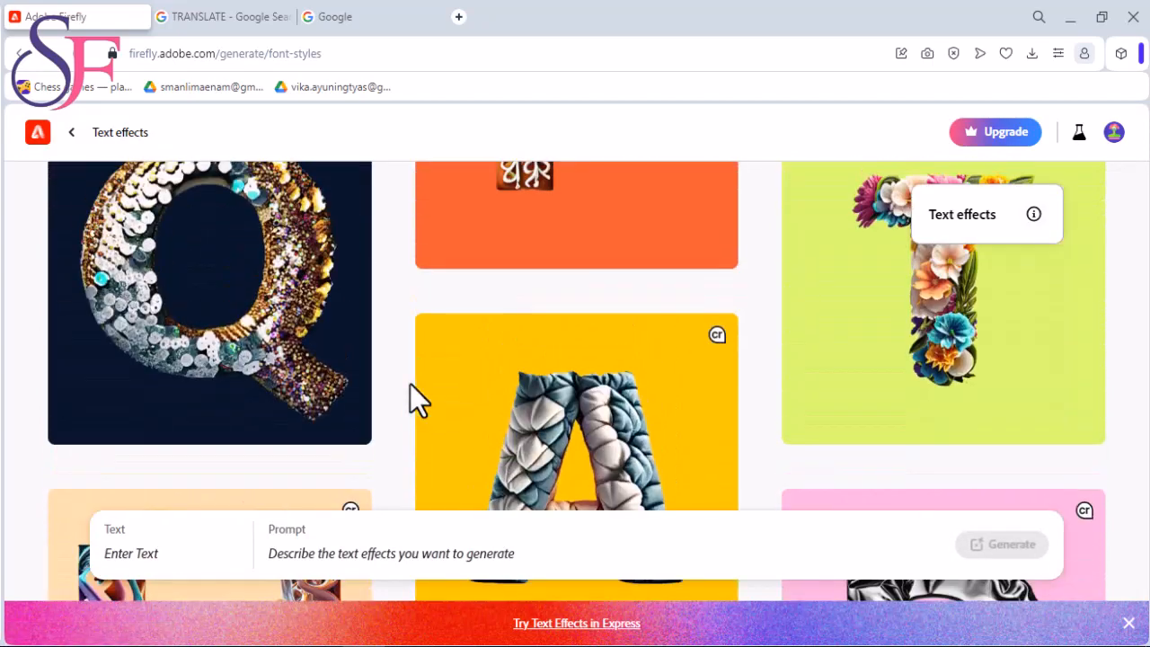
pyautogui.scroll(-2, 410, 384)
pyautogui.scroll(-2, 410, 387)
pyautogui.click(249, 385)
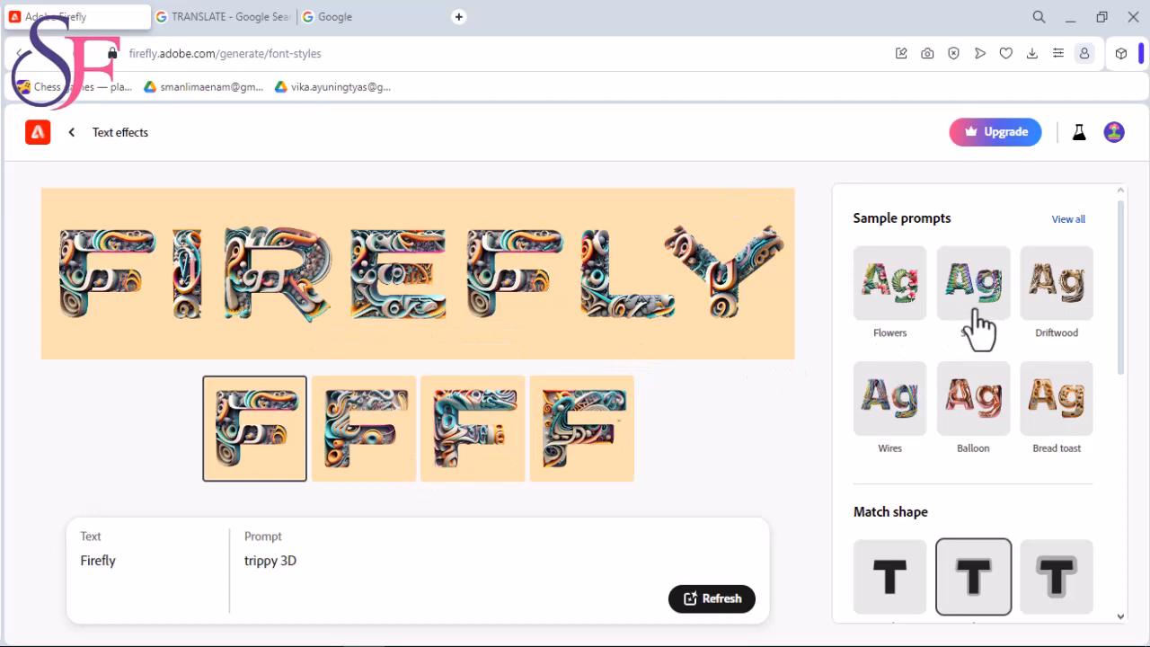
# - Examine the full list of sample prompts across Nature, Material and texture, and Food and drink, and return to the main options
pyautogui.scroll(-1, 929, 259)
pyautogui.scroll(1, 953, 257)
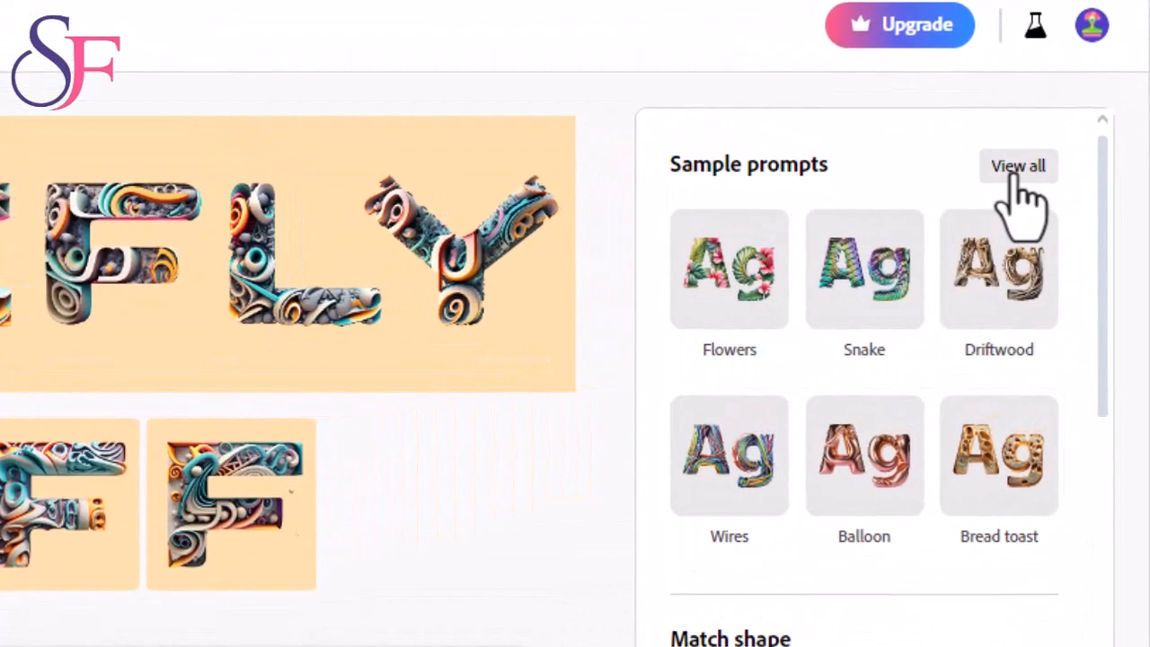
pyautogui.click(1018, 177)
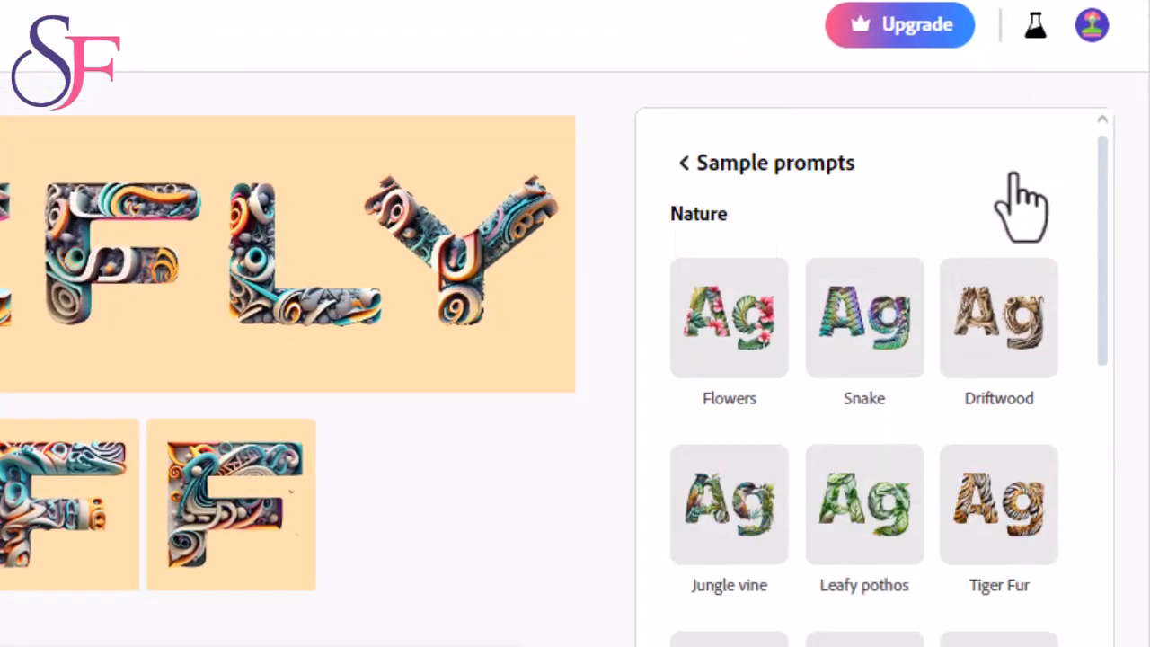
pyautogui.scroll(-6, 873, 337)
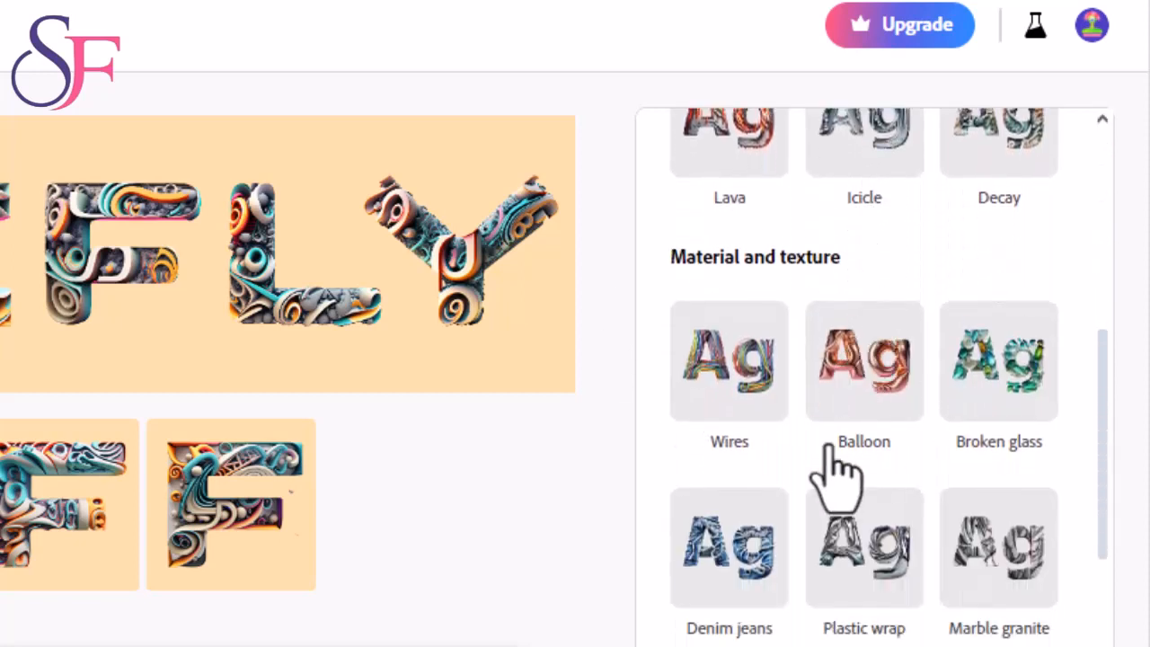
pyautogui.scroll(-2, 828, 440)
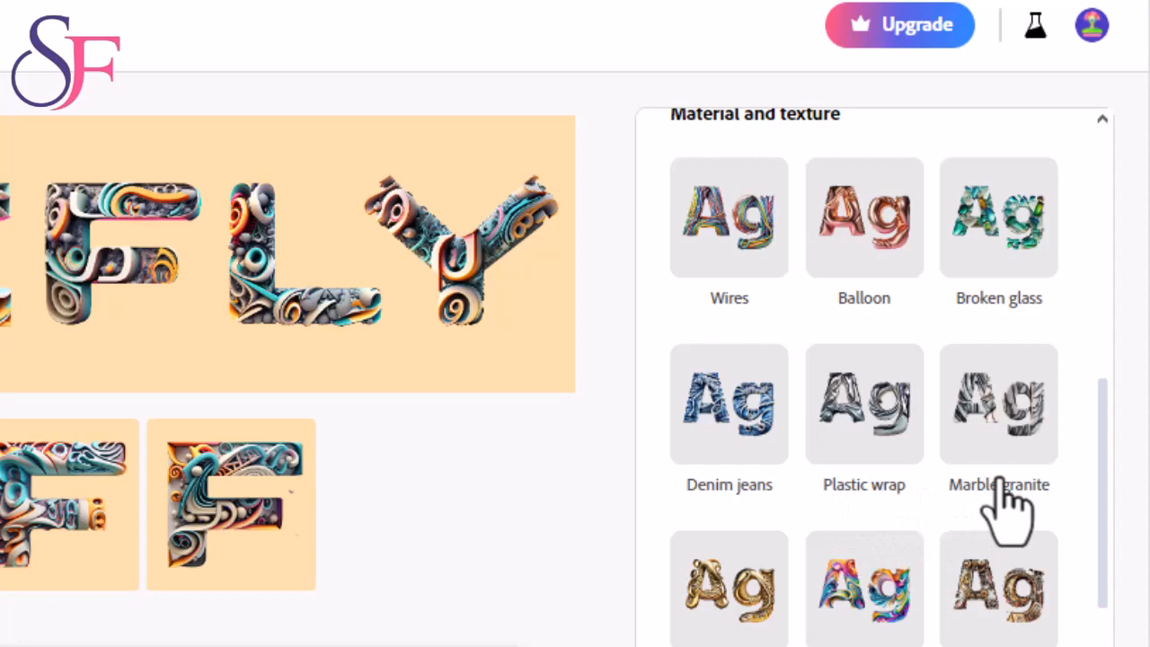
pyautogui.scroll(-6, 1007, 508)
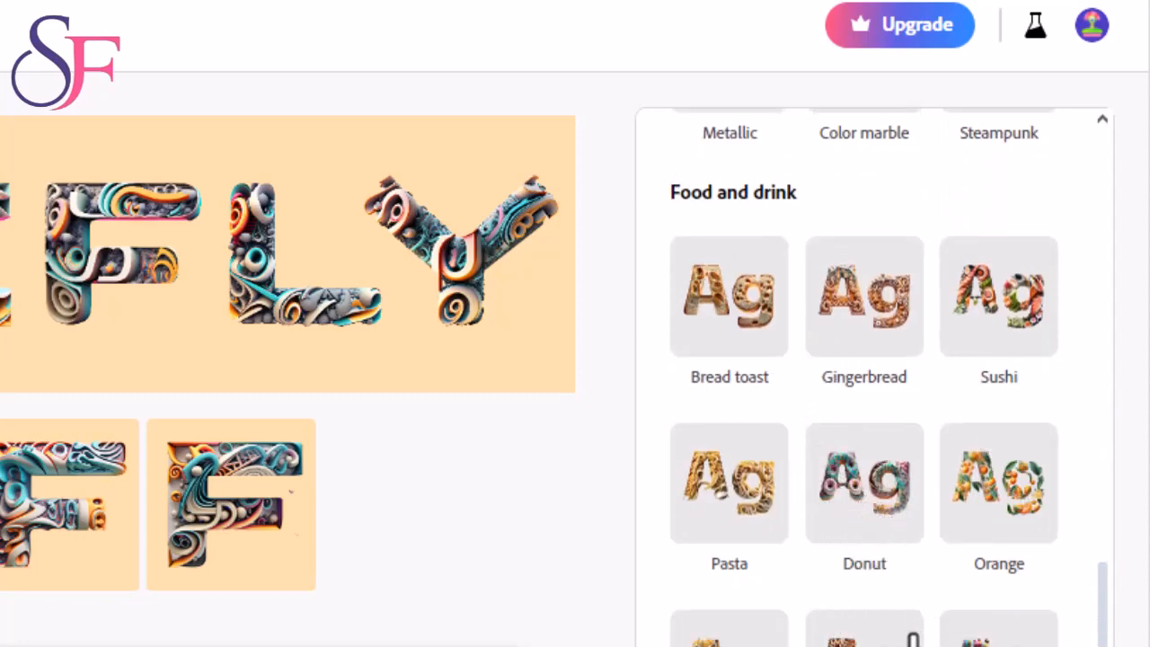
pyautogui.scroll(10, 913, 640)
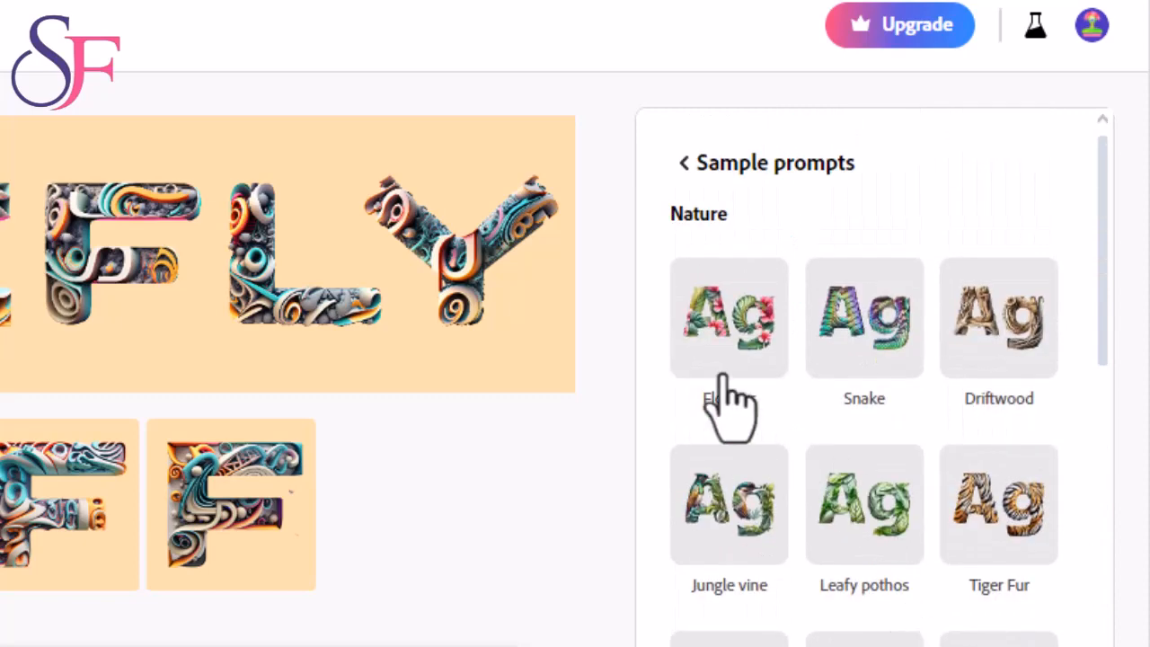
pyautogui.click(689, 170)
# - Look through the available match shape, font and color options for the text effect
pyautogui.scroll(-2, 809, 486)
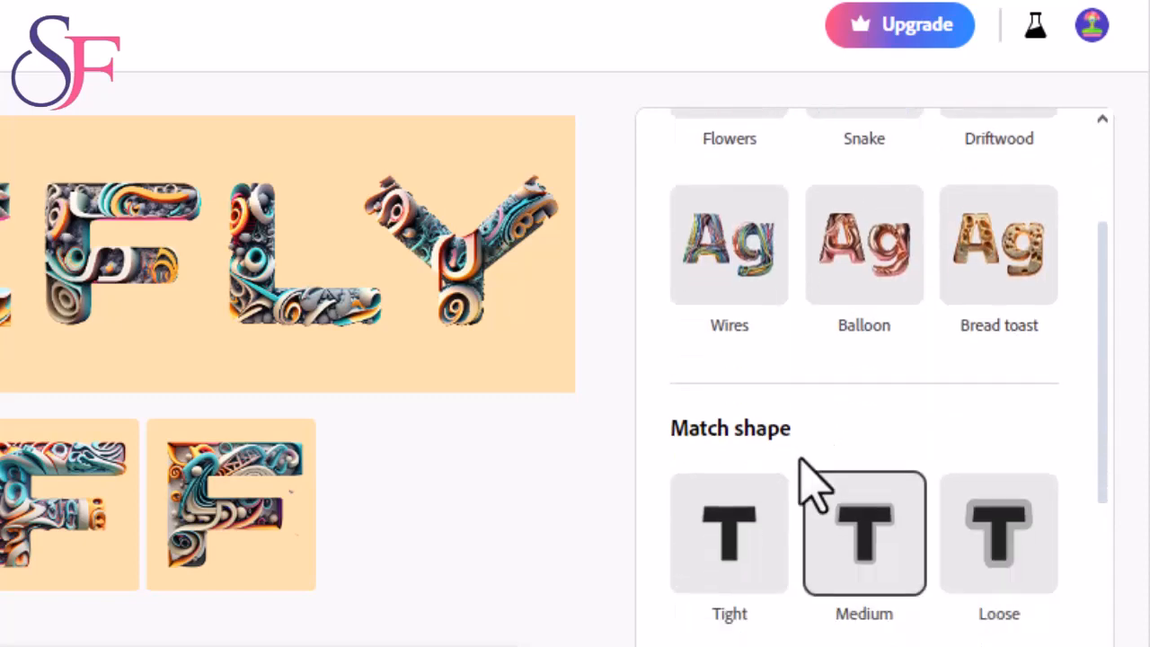
pyautogui.scroll(-1, 813, 485)
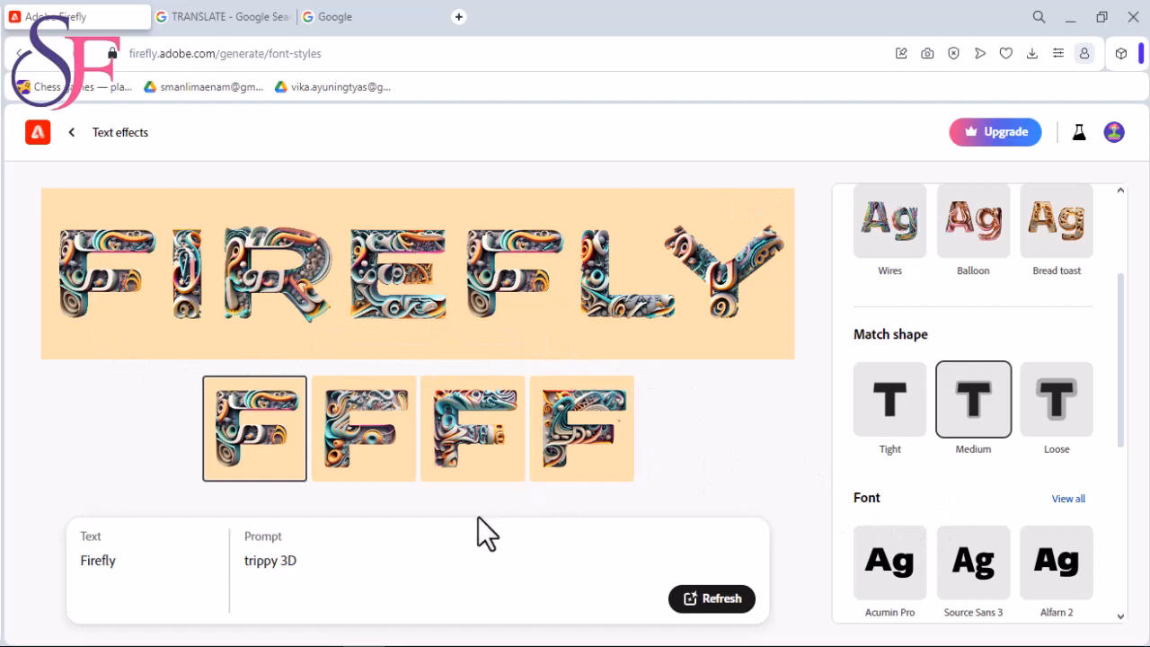
pyautogui.scroll(-2, 956, 456)
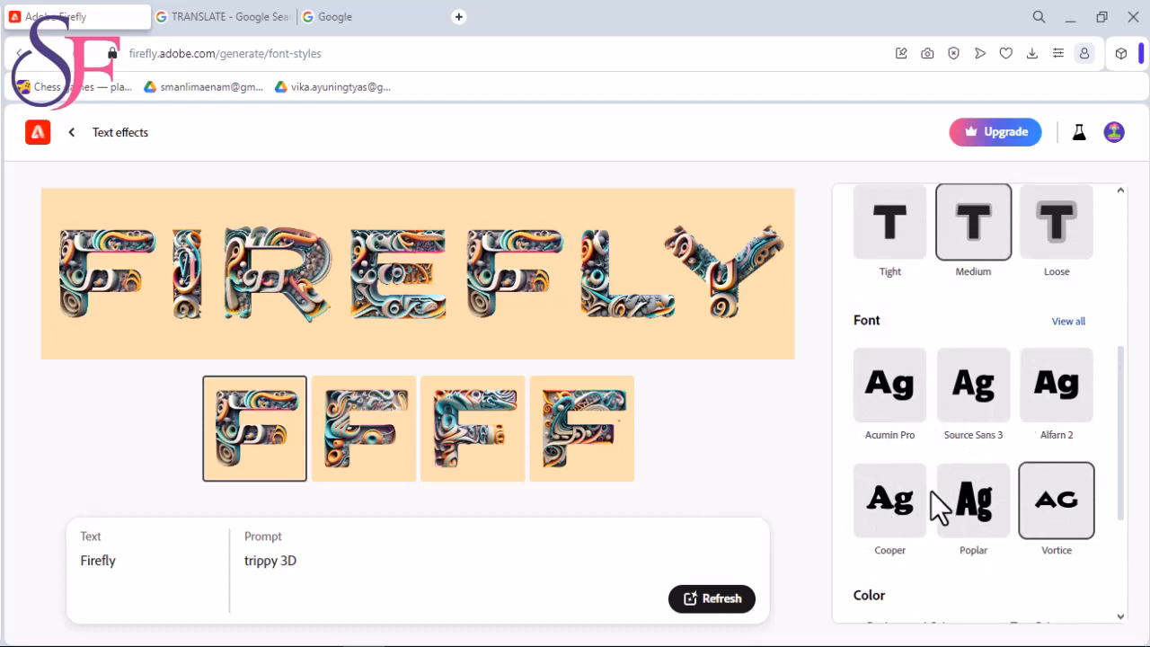
pyautogui.scroll(-2, 931, 490)
pyautogui.scroll(2, 935, 347)
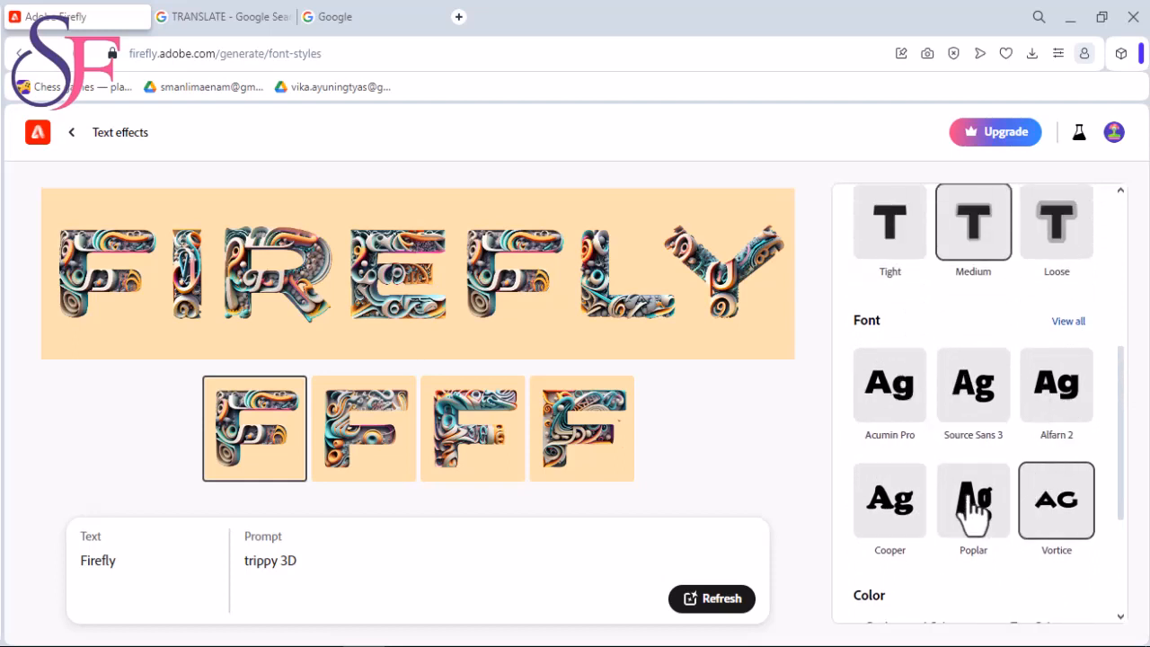
pyautogui.scroll(-2, 1061, 396)
pyautogui.scroll(-1, 1061, 409)
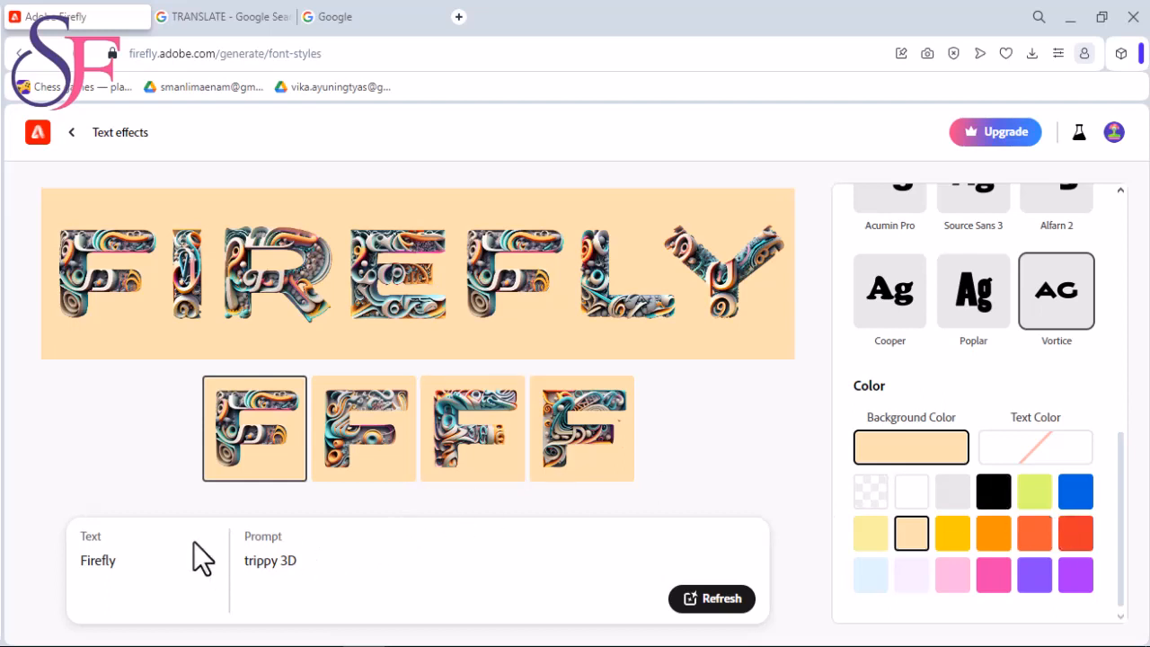
pyautogui.scroll(3, 904, 321)
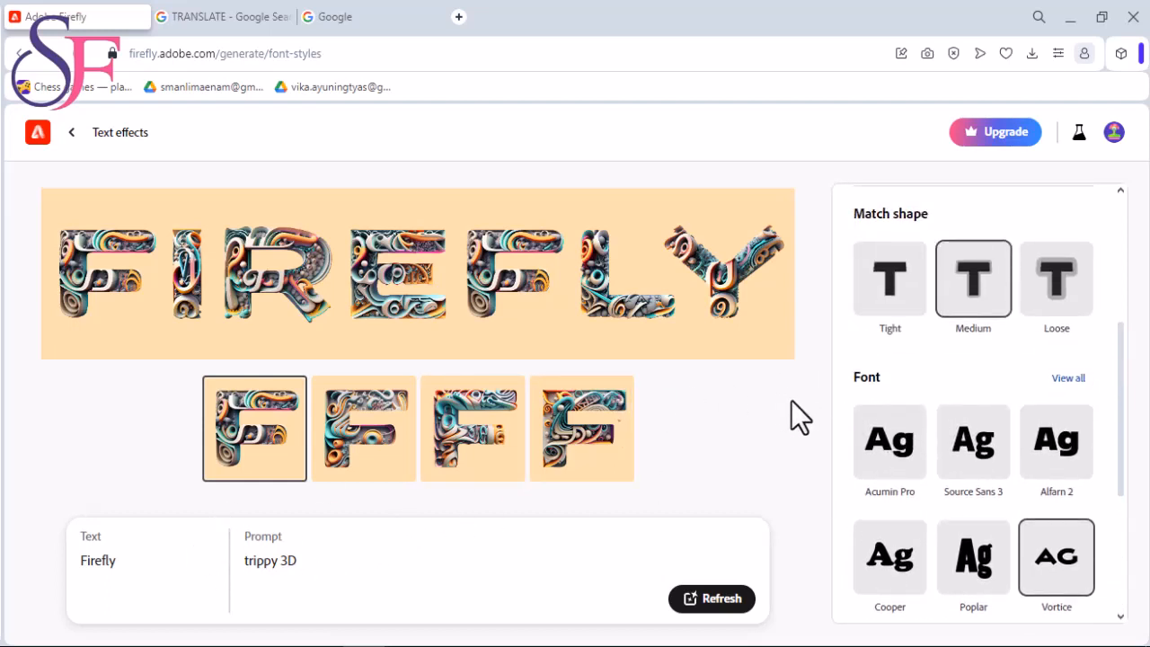
pyautogui.scroll(3, 1096, 404)
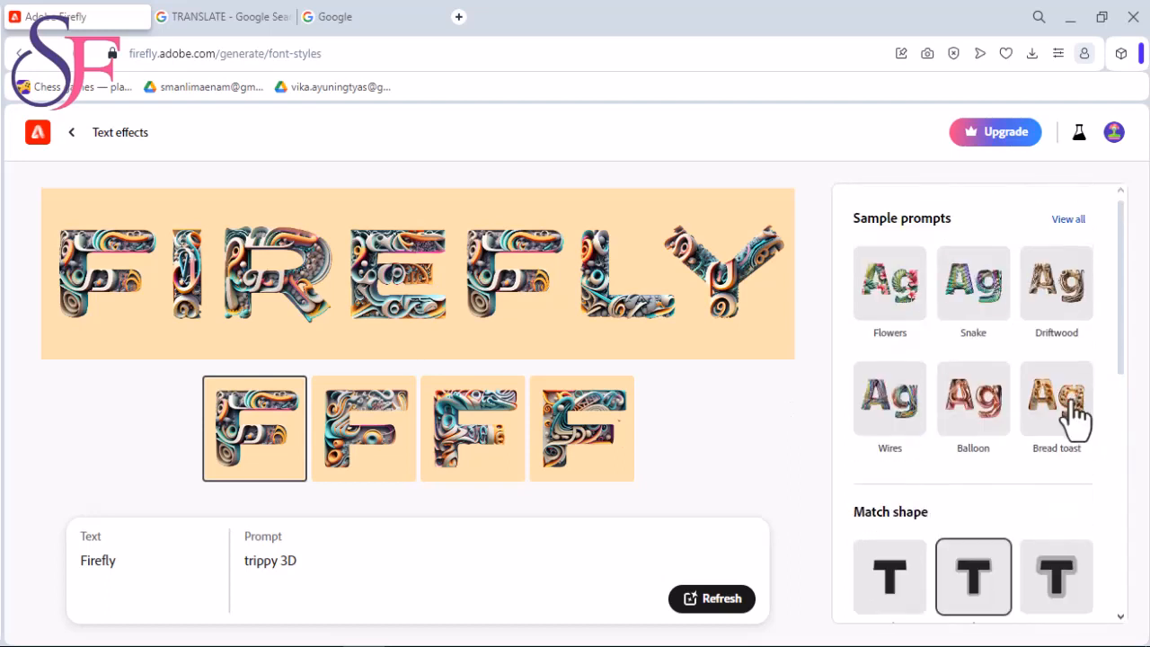
# - Apply the Flowers sample prompt and set the match shape to Loose
pyautogui.click(895, 310)
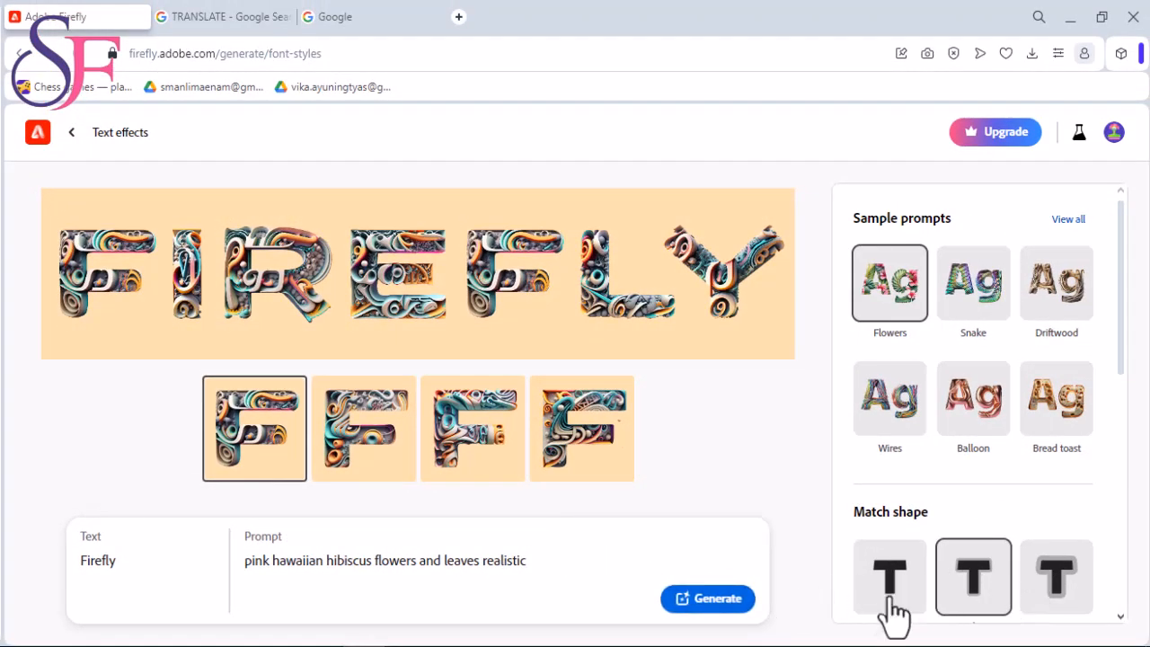
pyautogui.click(1054, 584)
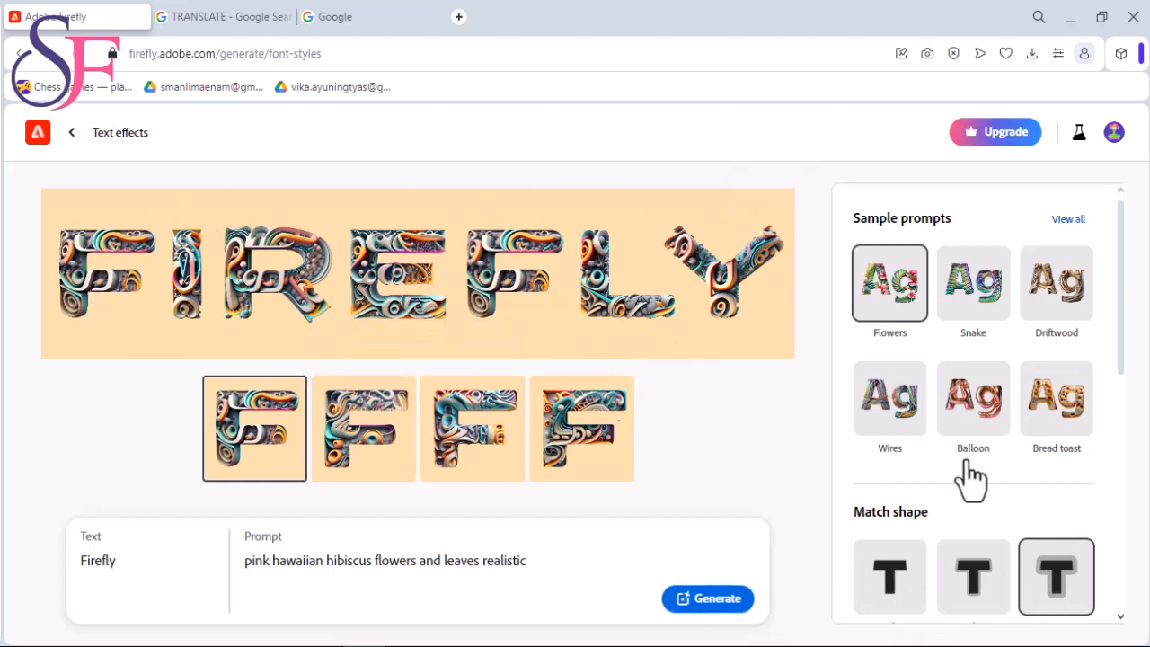
# - Set the font to Acumin Pro and the background color to golden yellow
pyautogui.scroll(-4, 1014, 460)
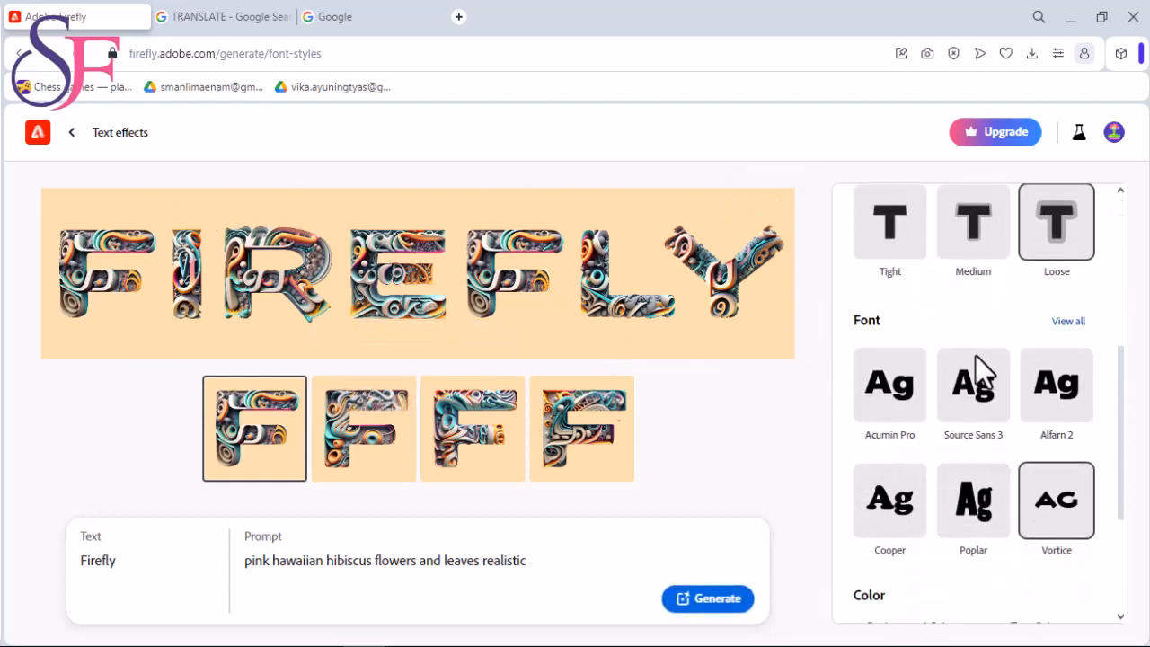
pyautogui.scroll(-1, 880, 470)
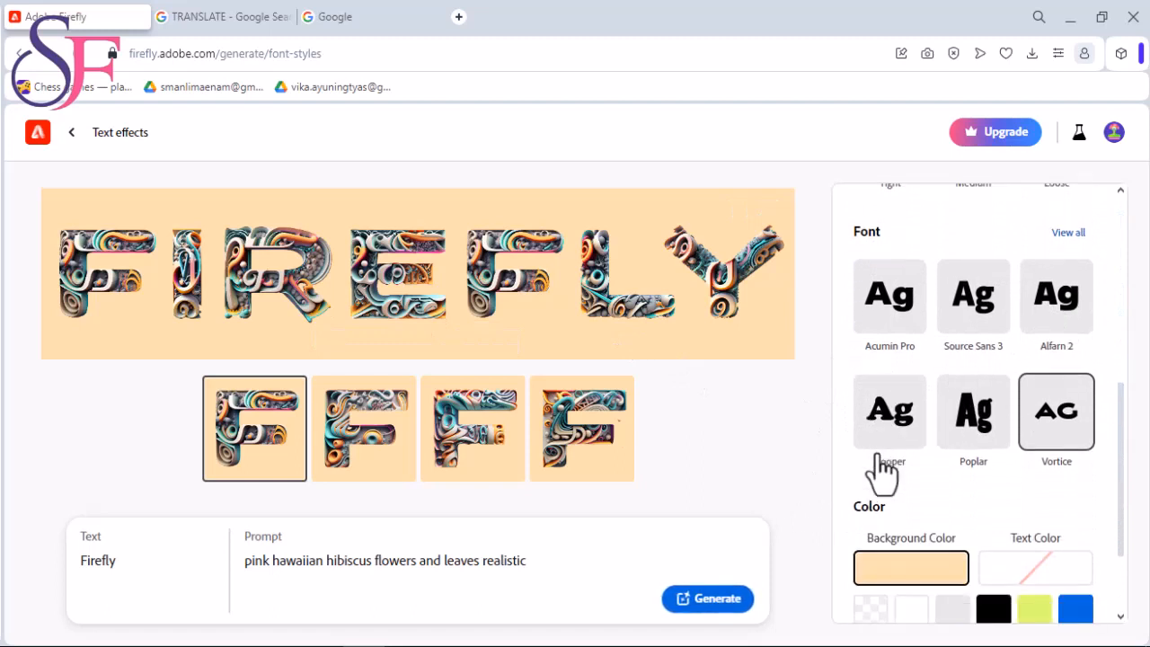
pyautogui.scroll(1, 881, 470)
pyautogui.click(895, 412)
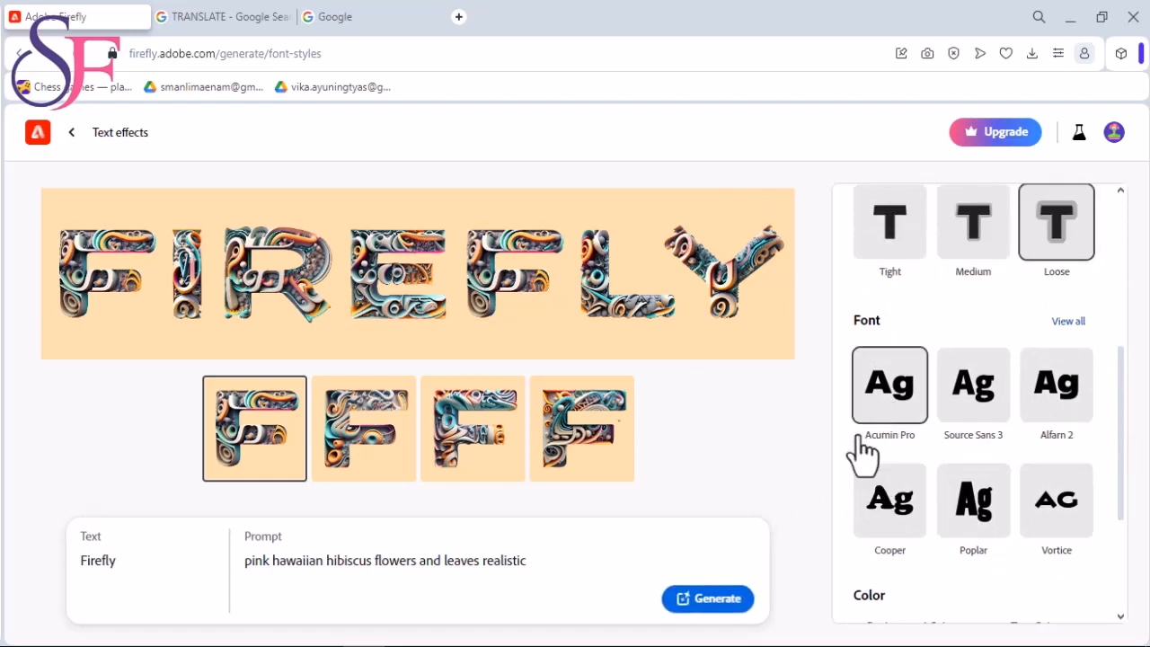
pyautogui.scroll(-2, 859, 463)
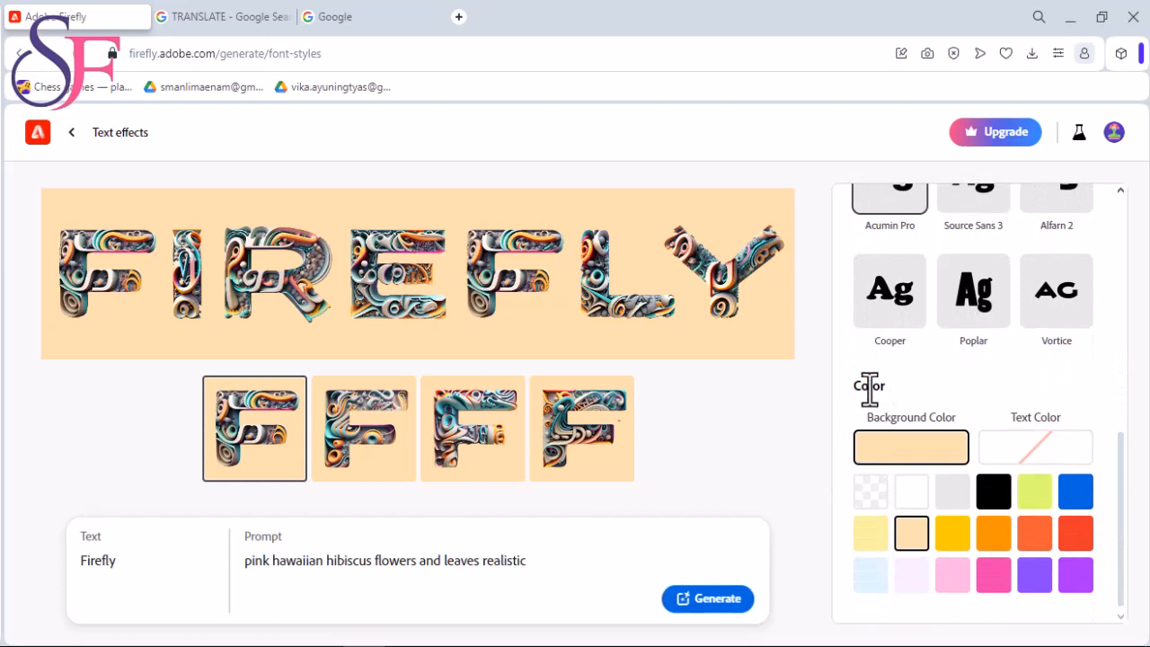
pyautogui.click(956, 535)
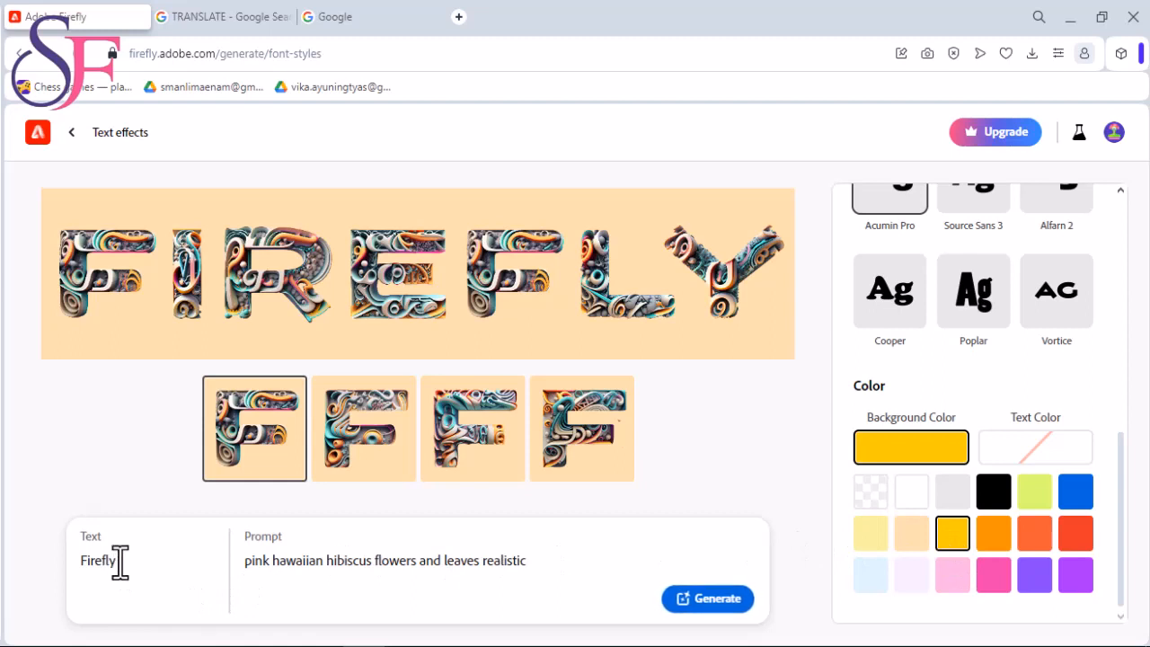
# - Replace the effect text "Firefly" with the creator's nickname
pyautogui.moveTo(120, 562); pyautogui.dragTo(36, 581)
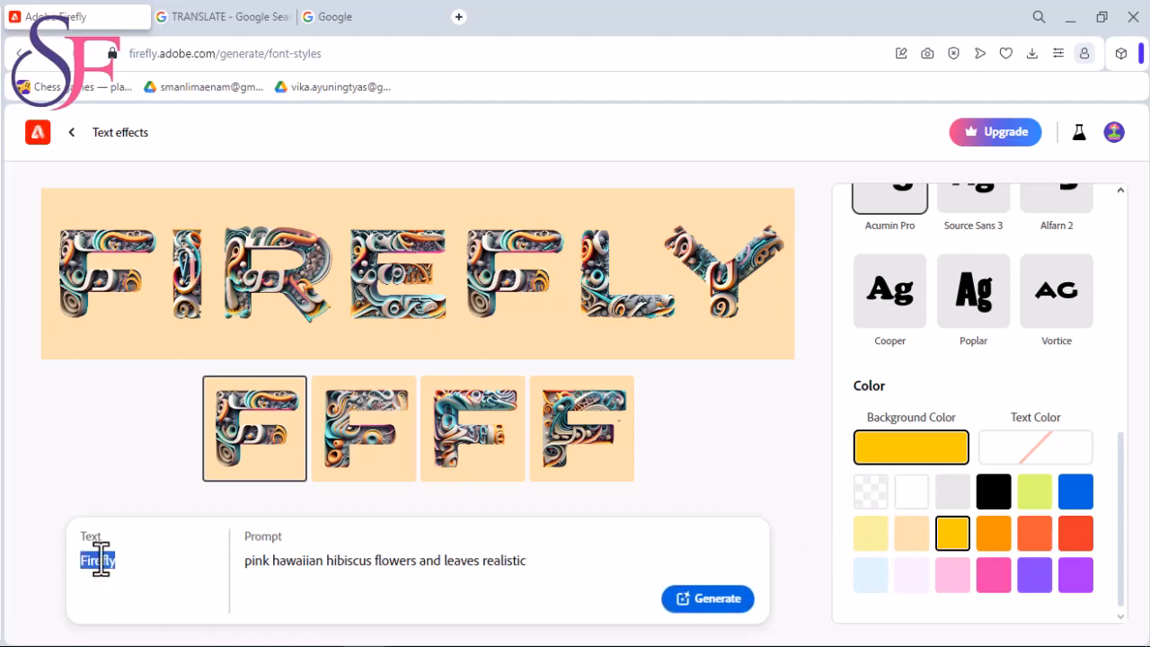
pyautogui.write('Syaifl')
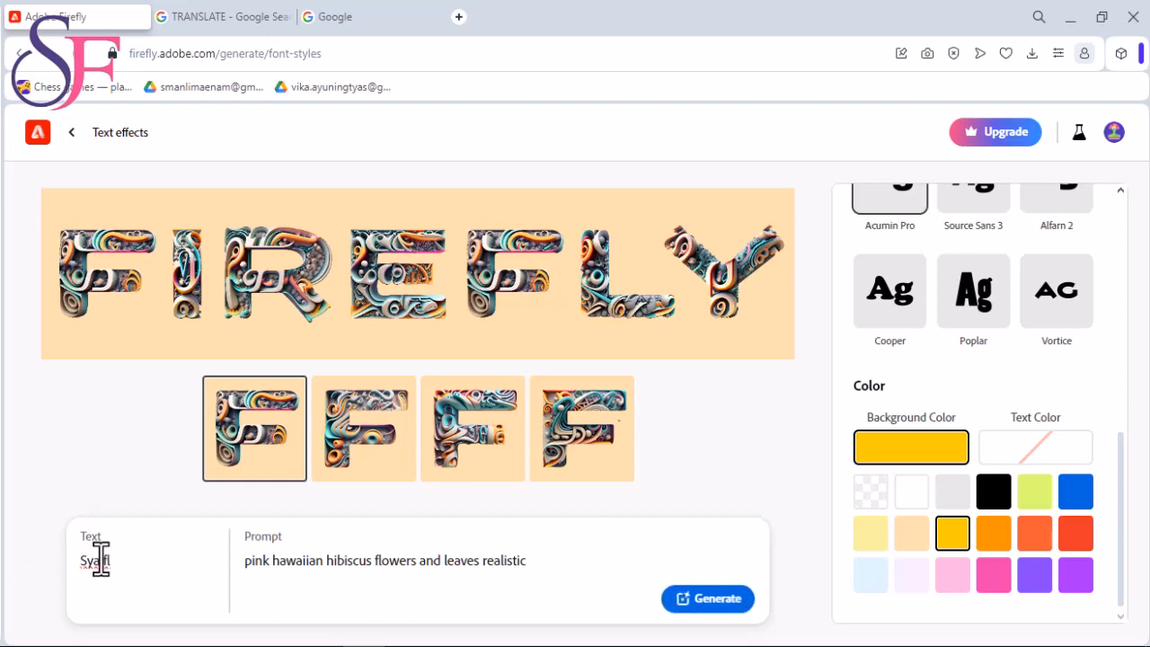
pyautogui.write('ash')
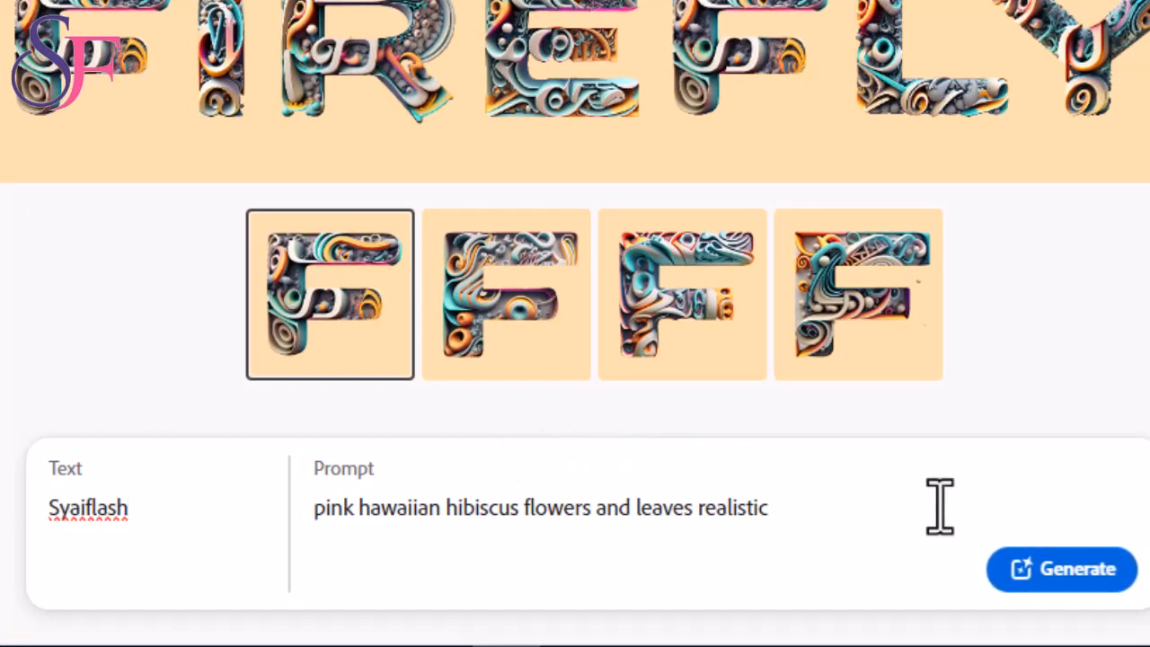
# - Generate the hibiscus lettering with the chosen settings, and regenerate it with the match shape set to Tight
pyautogui.click(1069, 586)
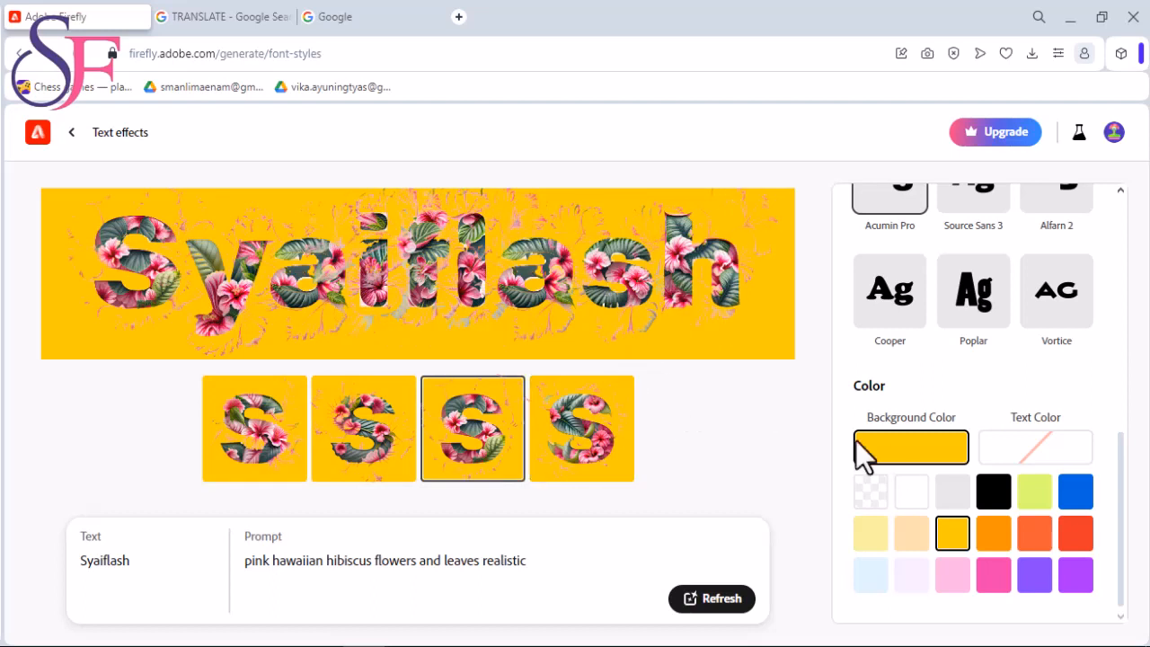
pyautogui.click(886, 454)
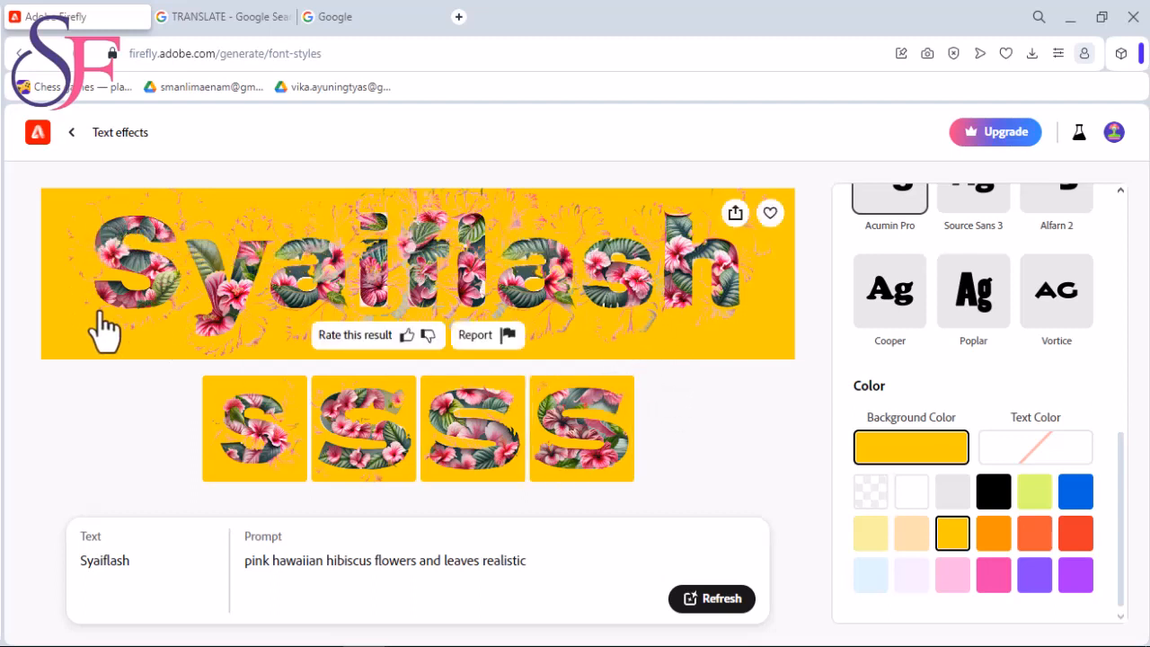
pyautogui.scroll(6, 1073, 441)
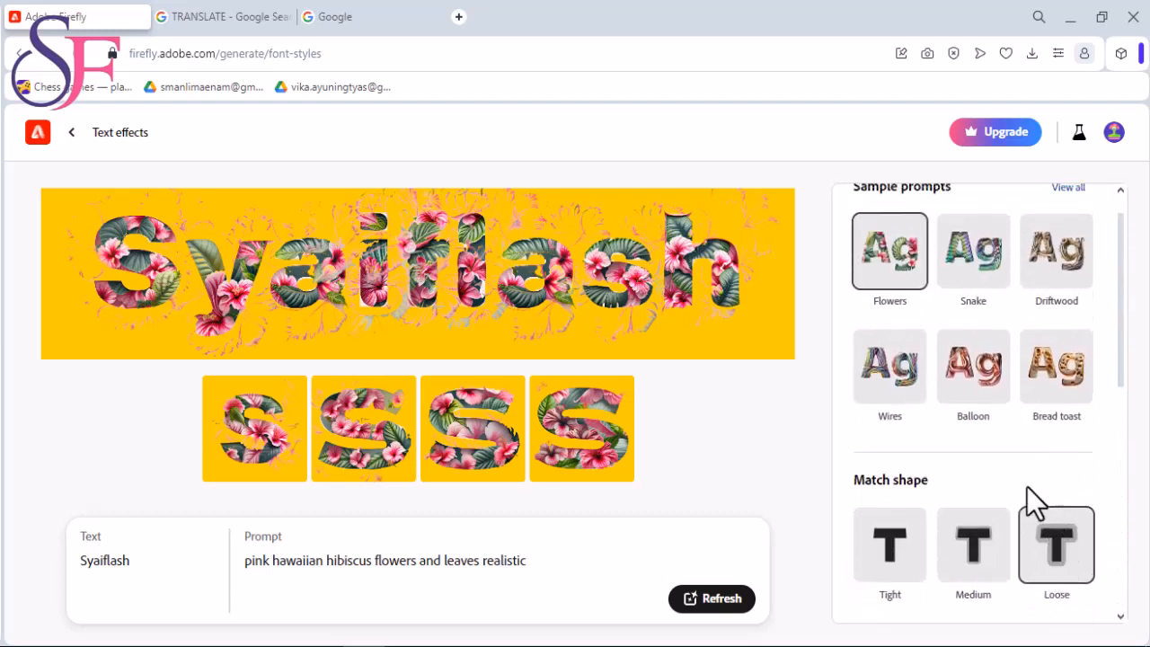
pyautogui.click(894, 557)
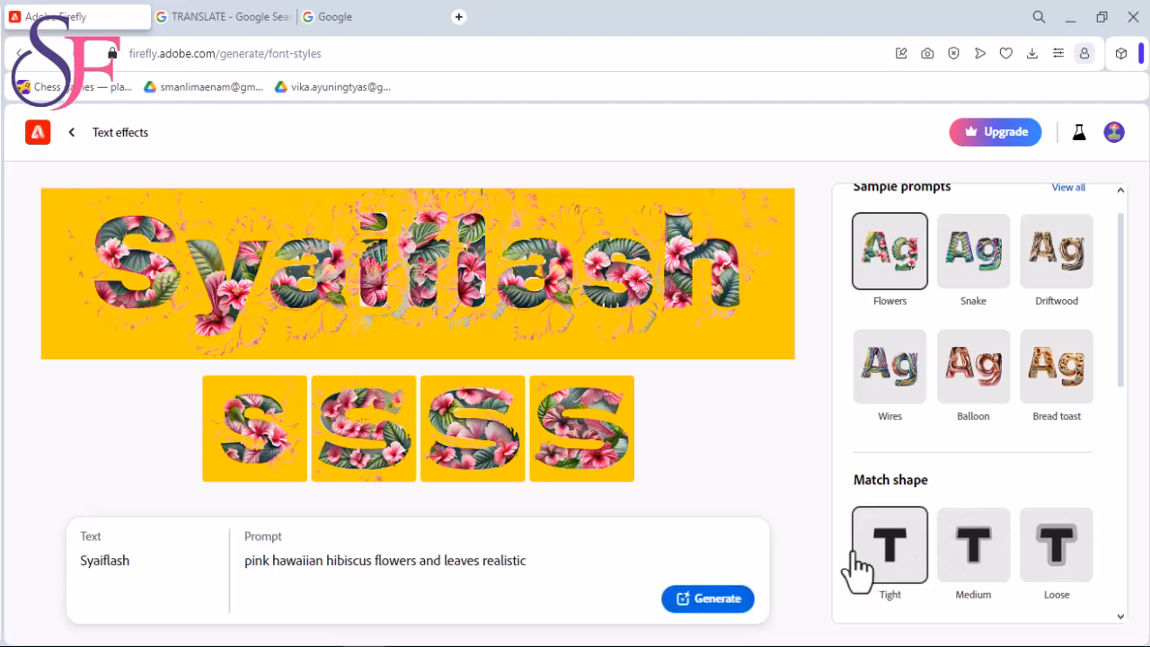
pyautogui.scroll(-1, 858, 567)
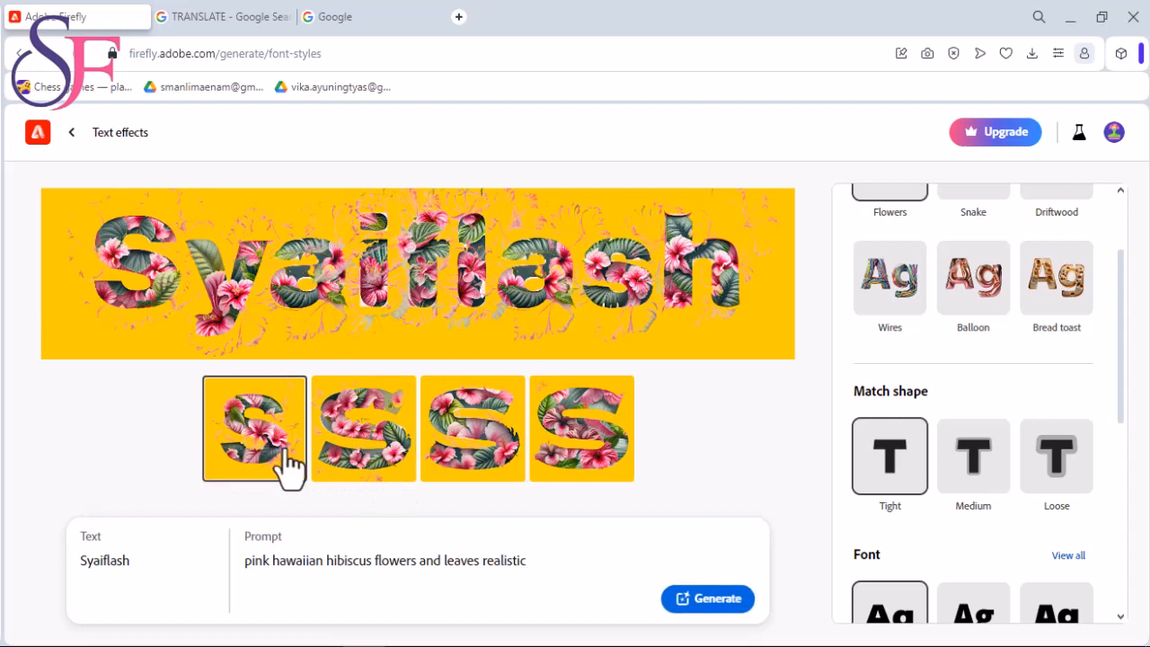
pyautogui.click(485, 458)
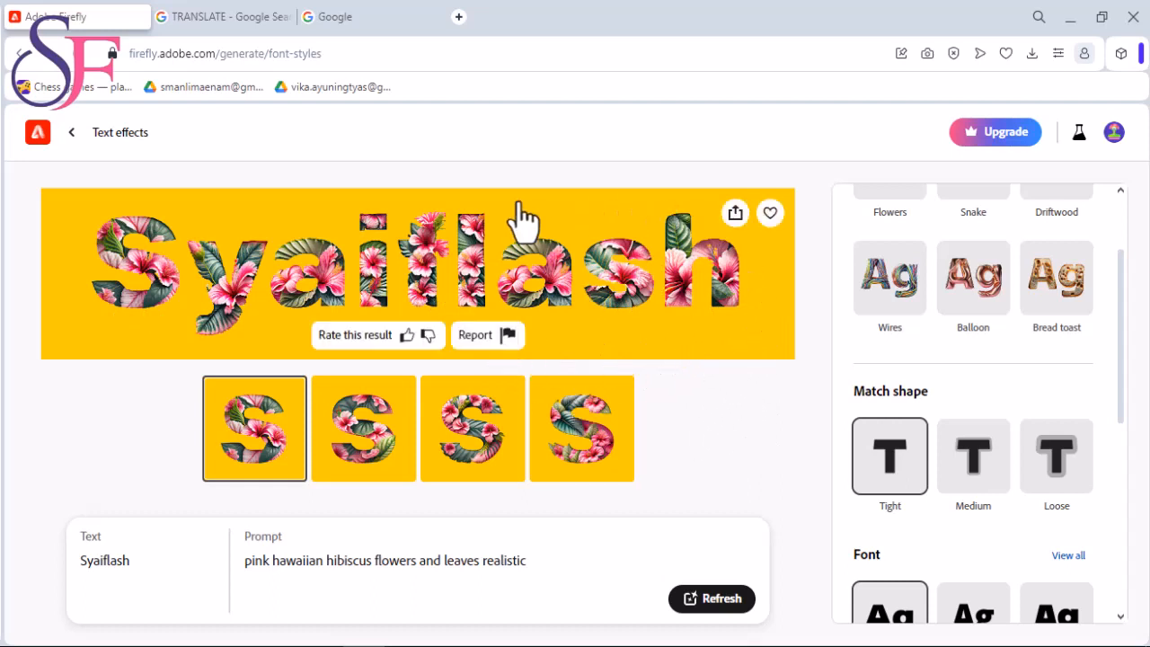
# - Set the background color to transparent and regenerate the hibiscus text effect
pyautogui.scroll(-5, 1078, 531)
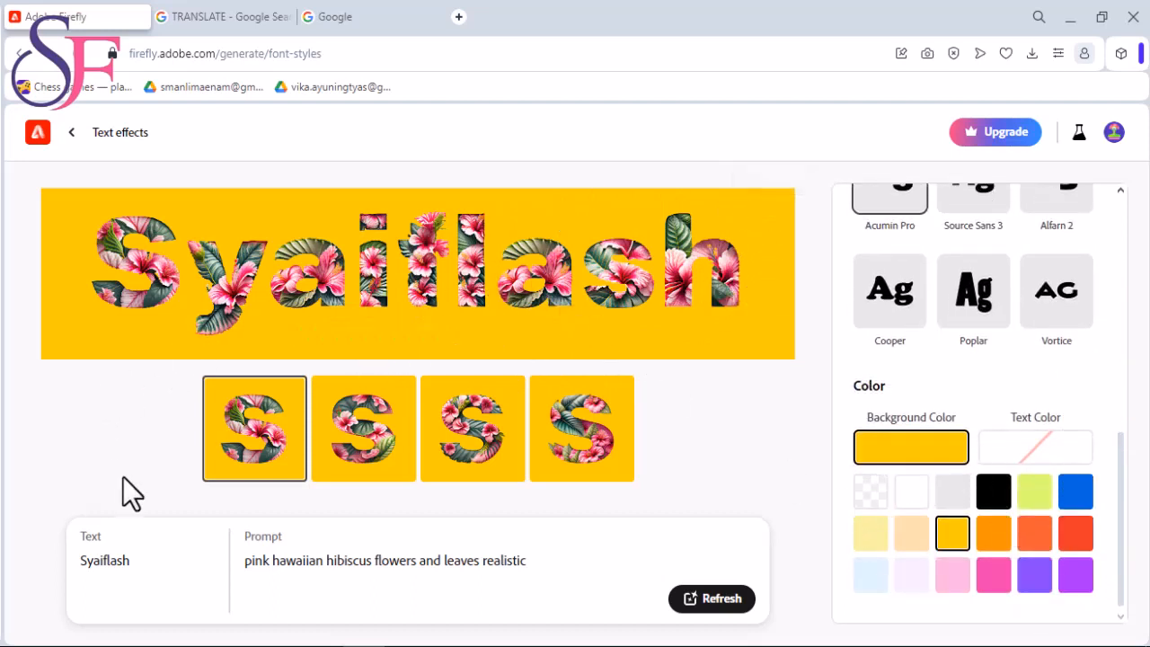
pyautogui.click(876, 499)
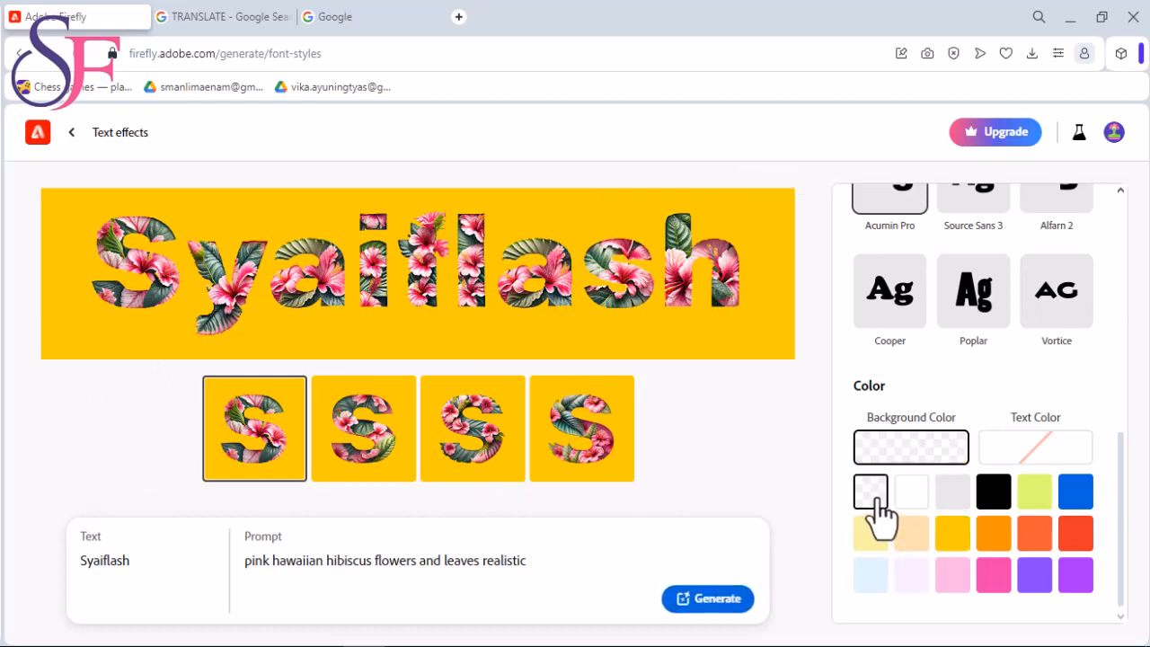
pyautogui.click(709, 600)
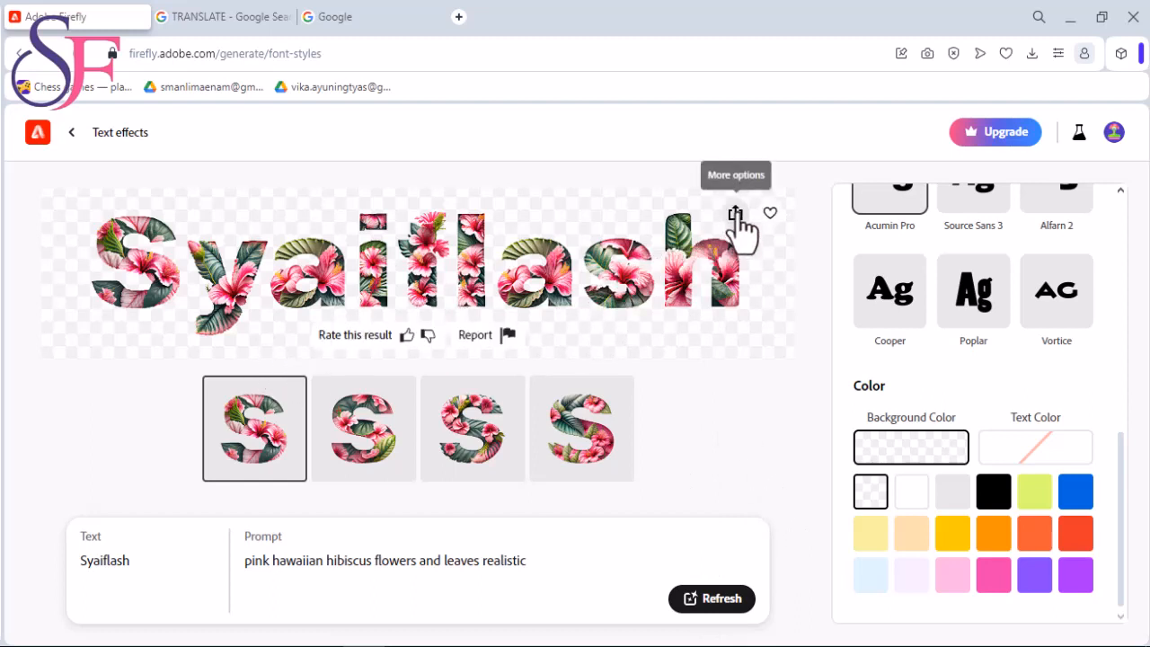
# - Download the transparent hibiscus text effect and accept the AI transparency notice
pyautogui.click(736, 214)
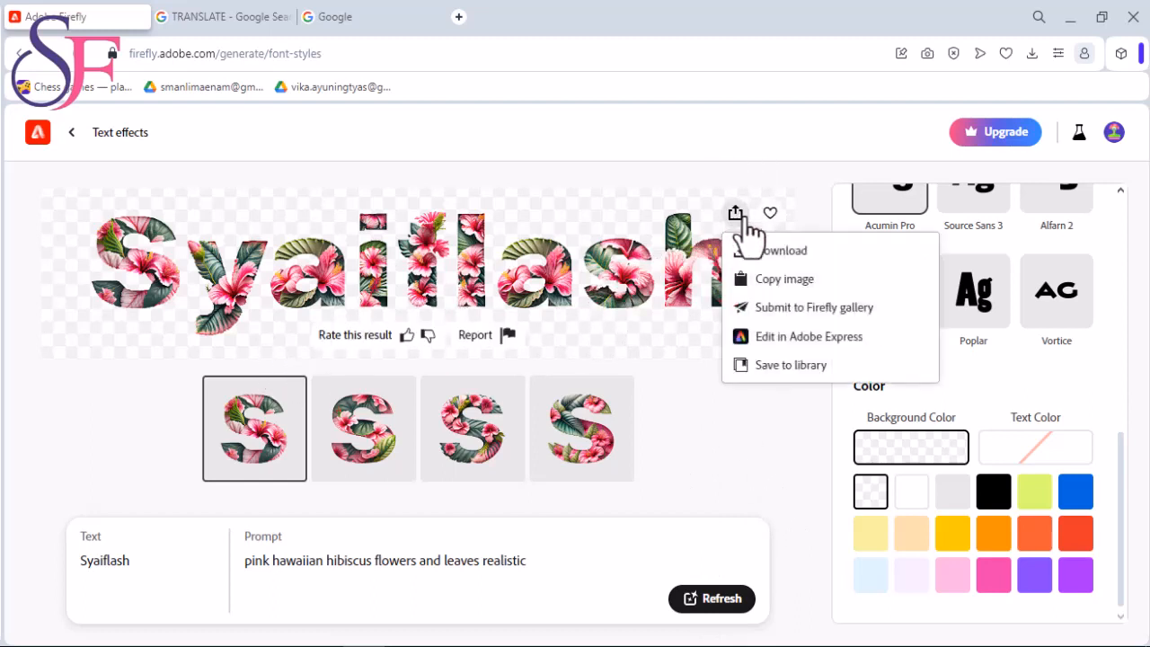
pyautogui.click(789, 253)
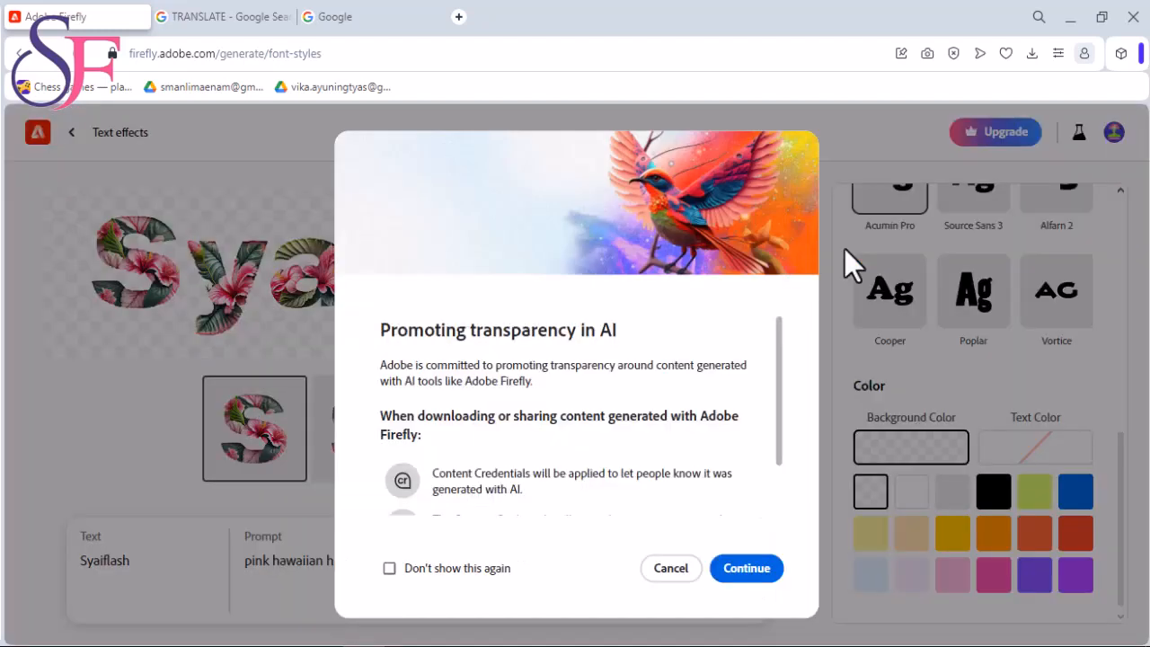
pyautogui.click(751, 570)
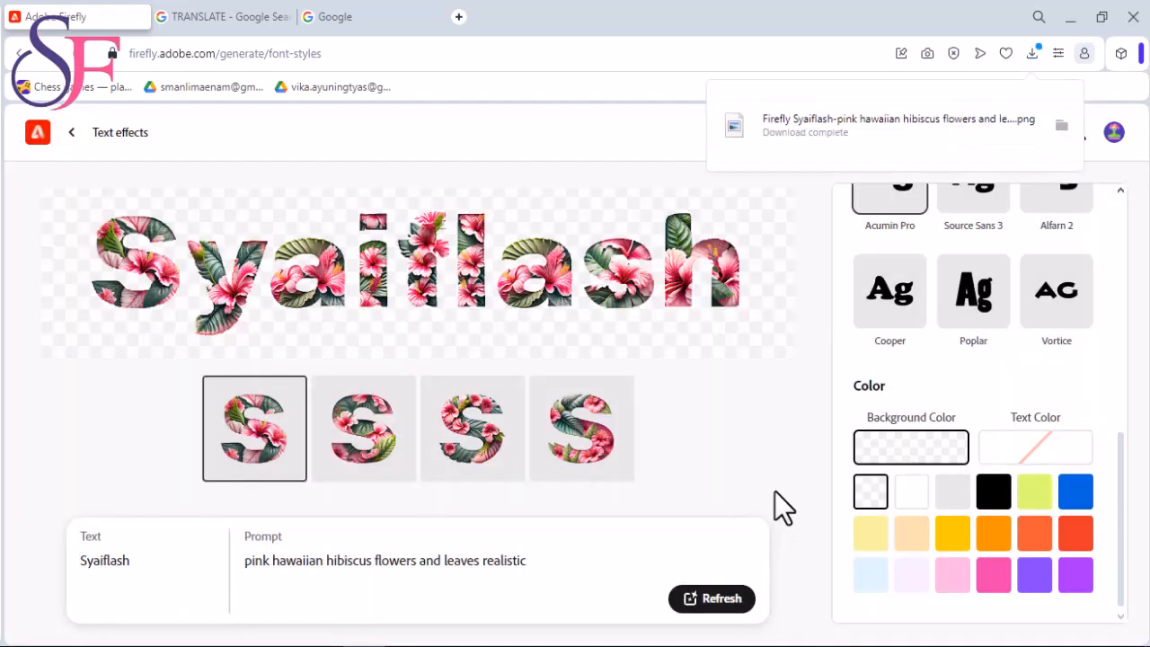
# - Inspect the downloaded hibiscus lettering PNG from the Downloads folder in Paint, and close the viewer
pyautogui.click(1061, 125)
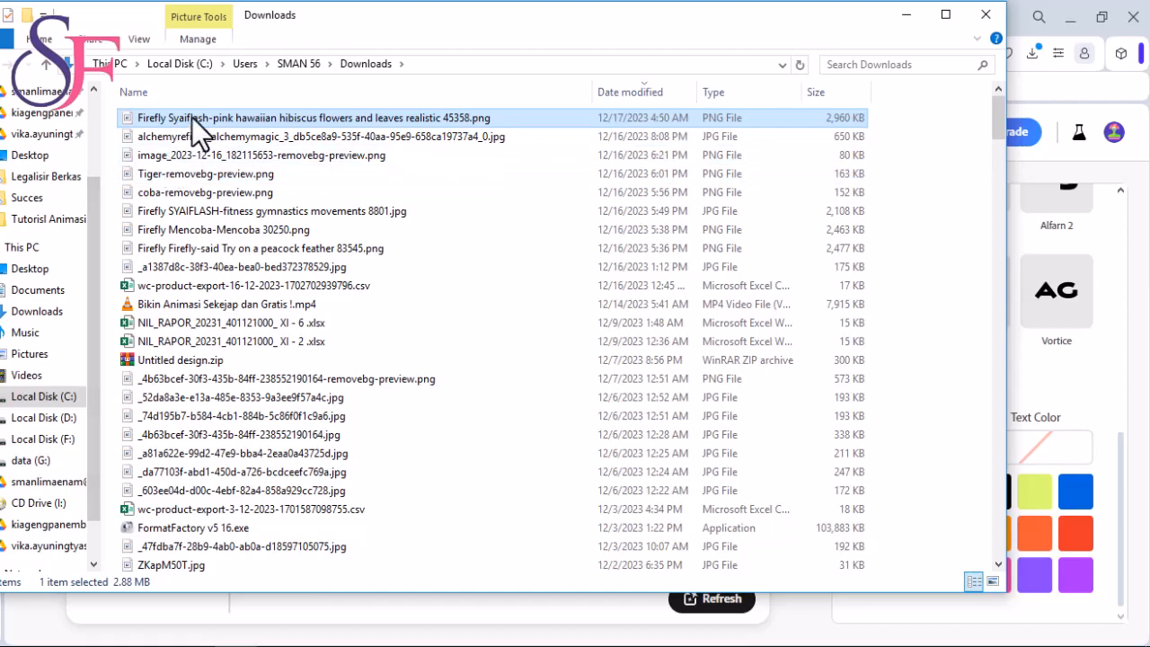
pyautogui.doubleClick(191, 120)
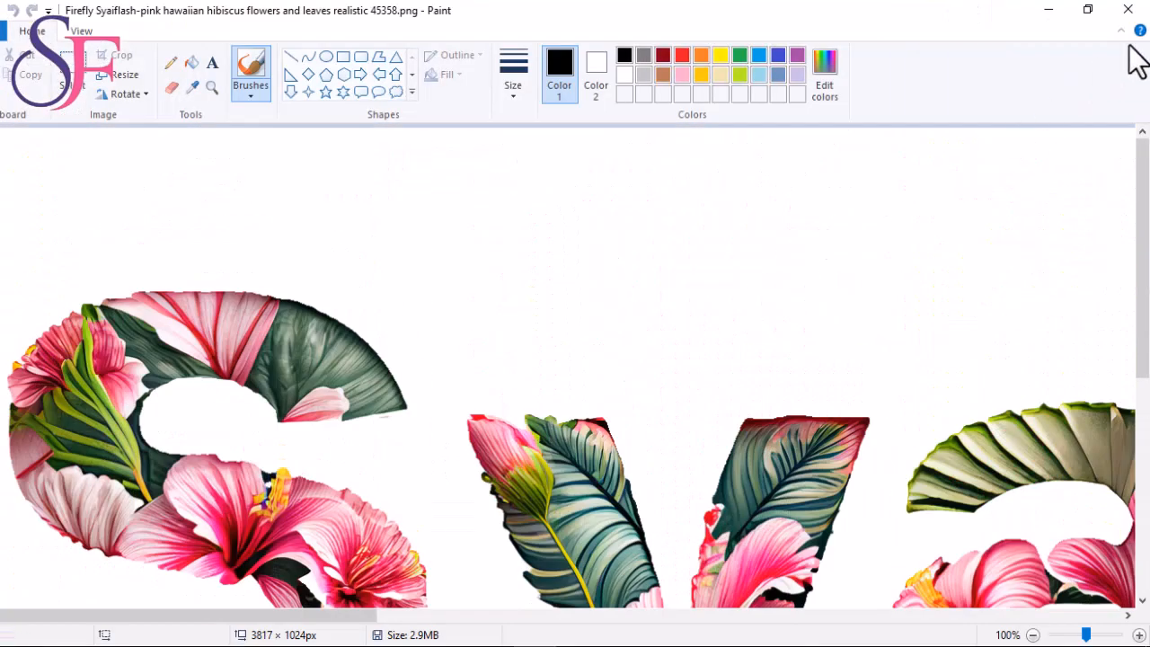
pyautogui.click(1135, 12)
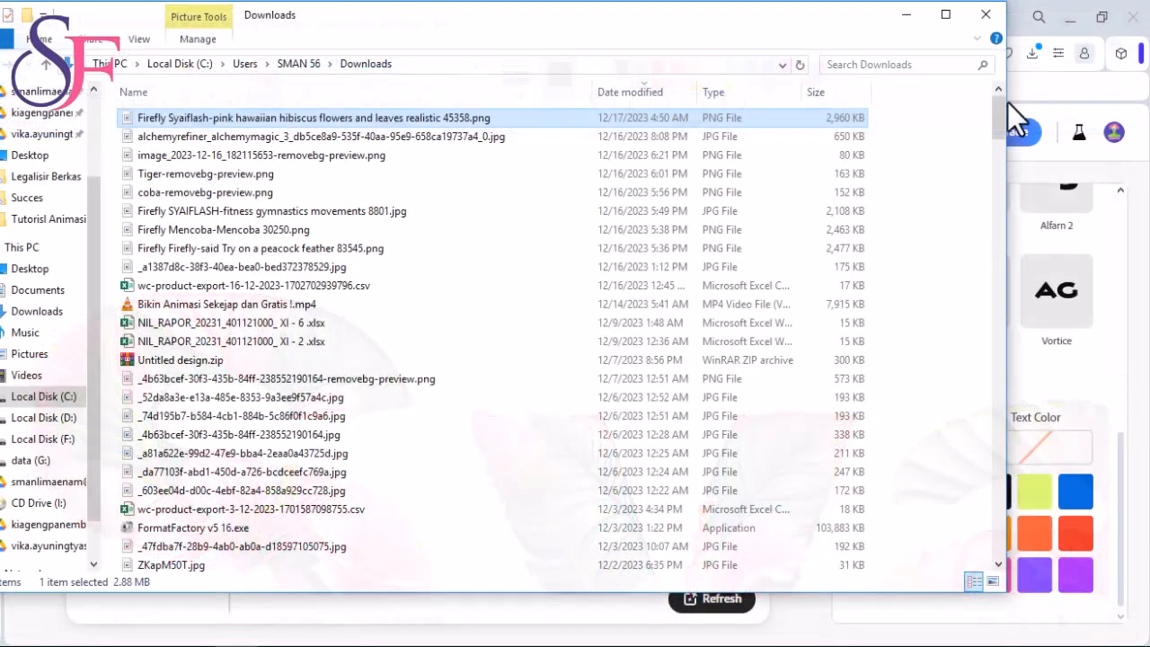
# - Switch to Photoshop, open the recent cartoon portrait JPG, and crop off its white side margins and the label strip along its upper edge
pyautogui.click(151, 646)
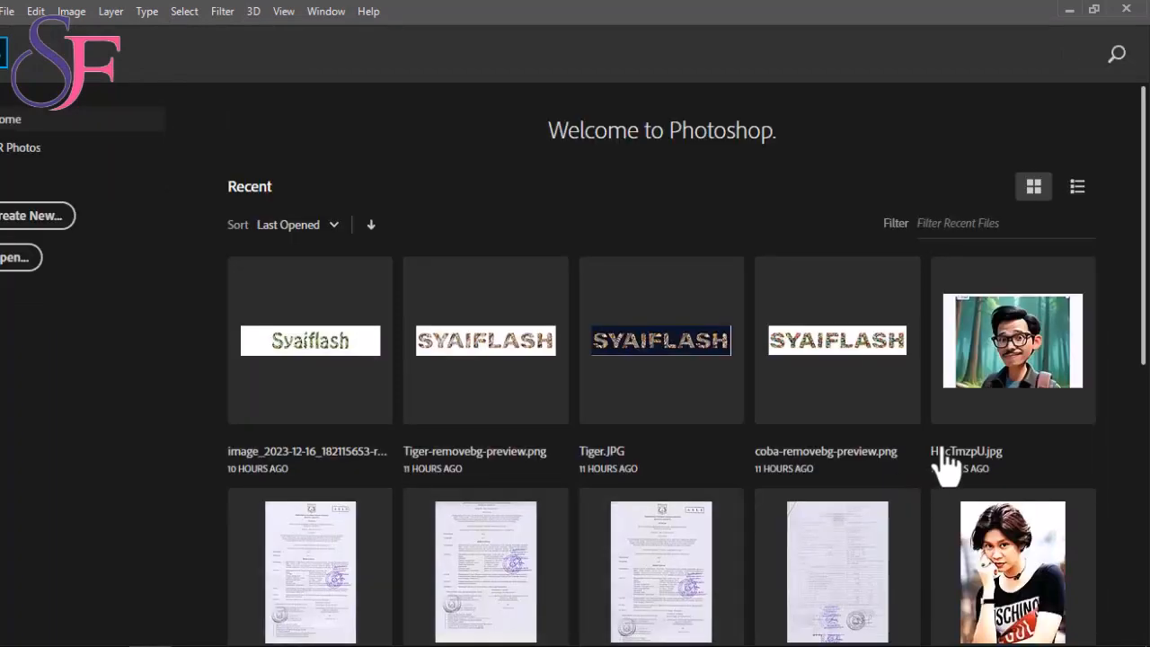
pyautogui.click(1027, 337)
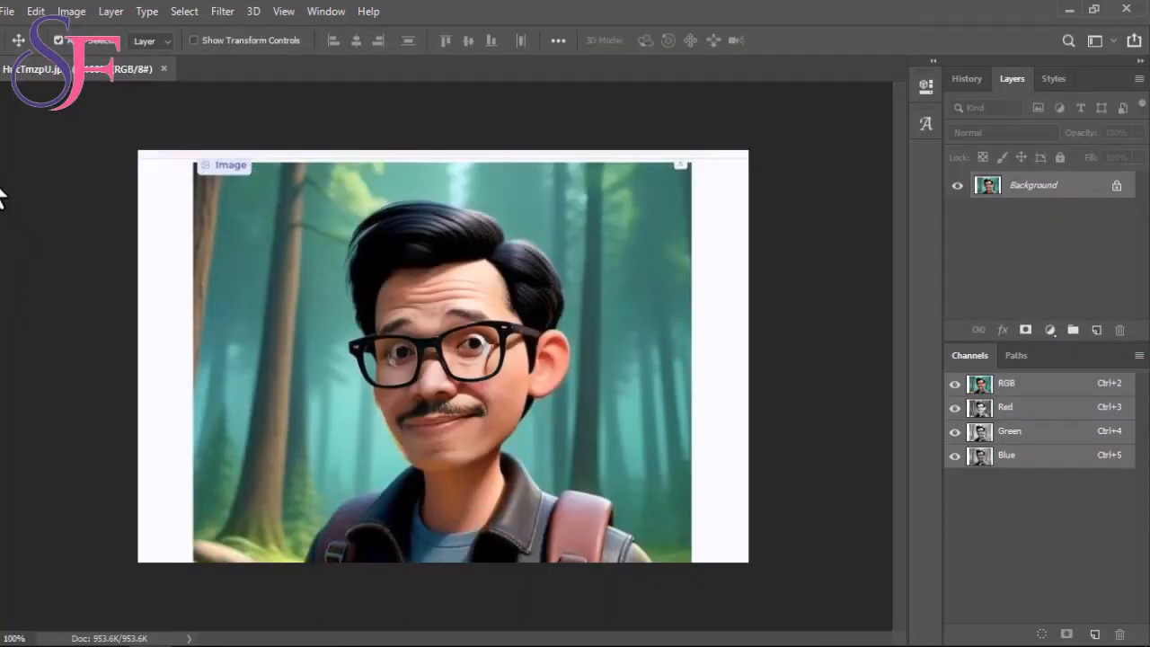
pyautogui.press('c')
pyautogui.moveTo(443, 149); pyautogui.dragTo(441, 160)
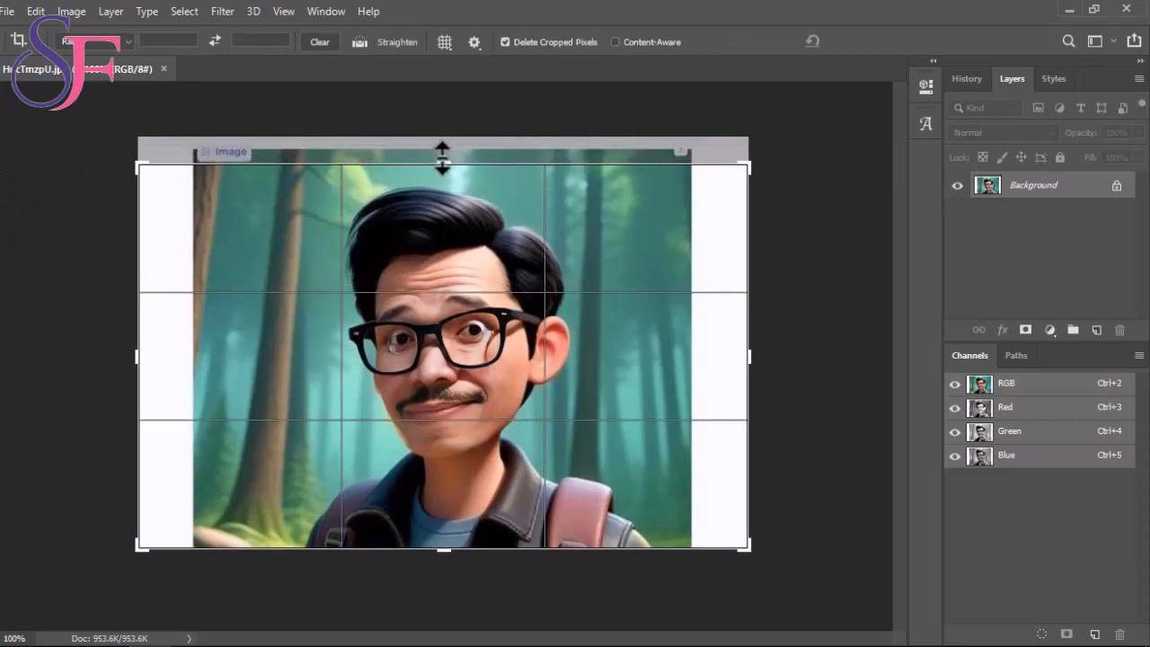
pyautogui.moveTo(140, 358); pyautogui.dragTo(168, 360)
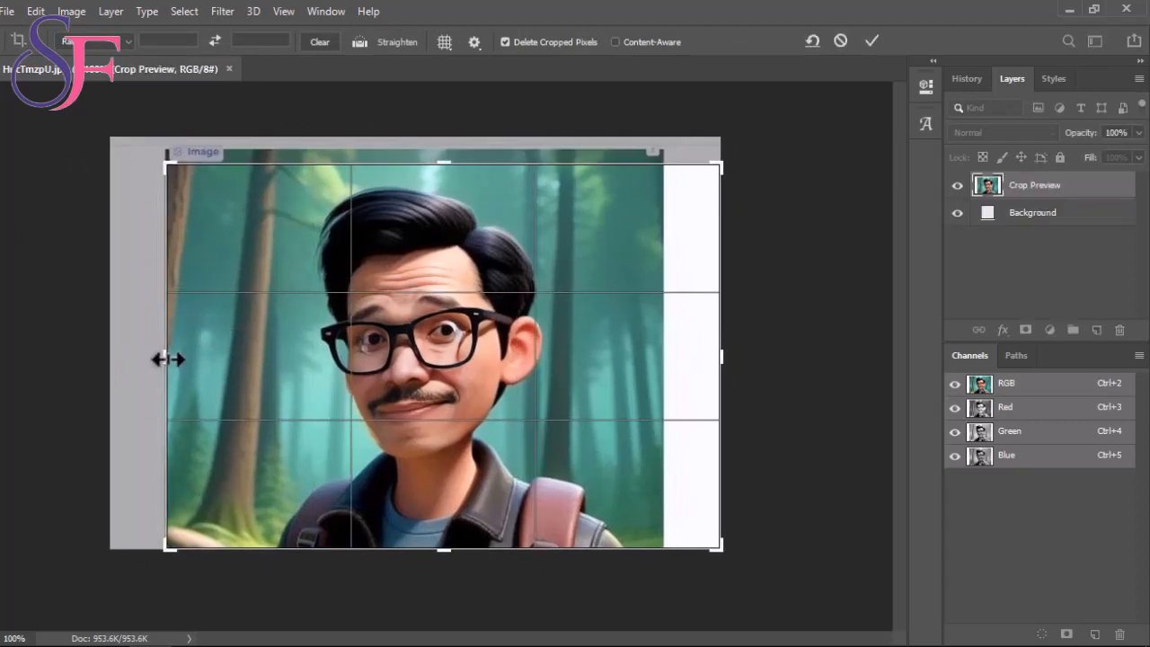
pyautogui.moveTo(721, 358); pyautogui.dragTo(693, 358)
pyautogui.press('Return')
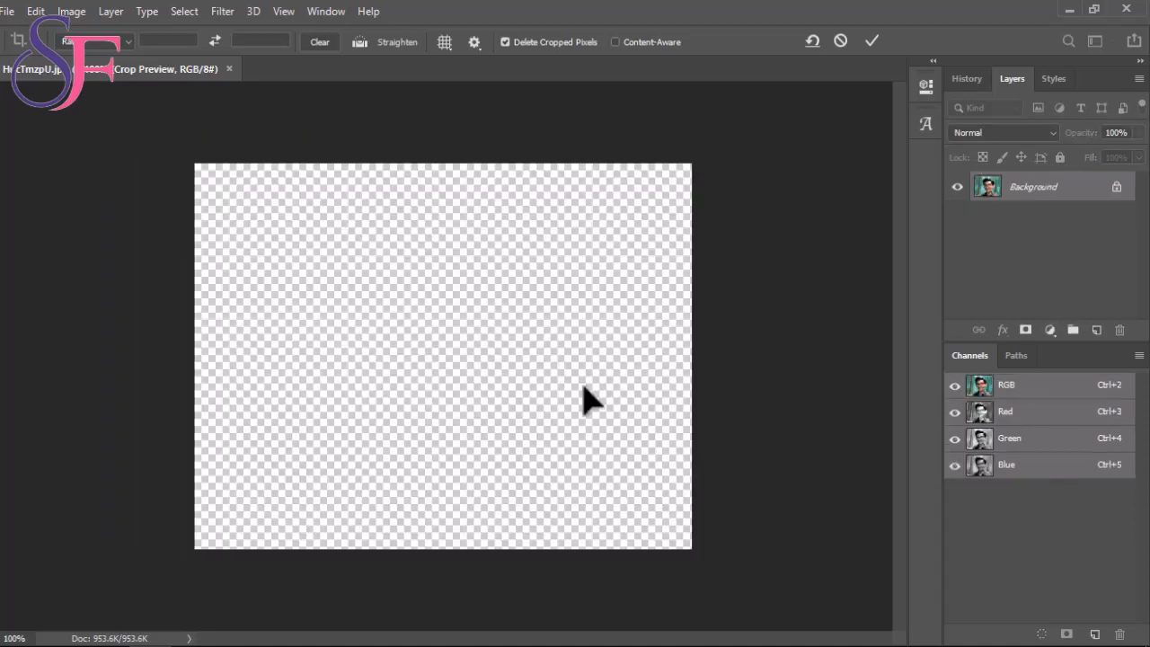
# - Open the downloaded hibiscus lettering PNG from Downloads and copy its lettering into the cropped portrait document
pyautogui.click(6, 11)
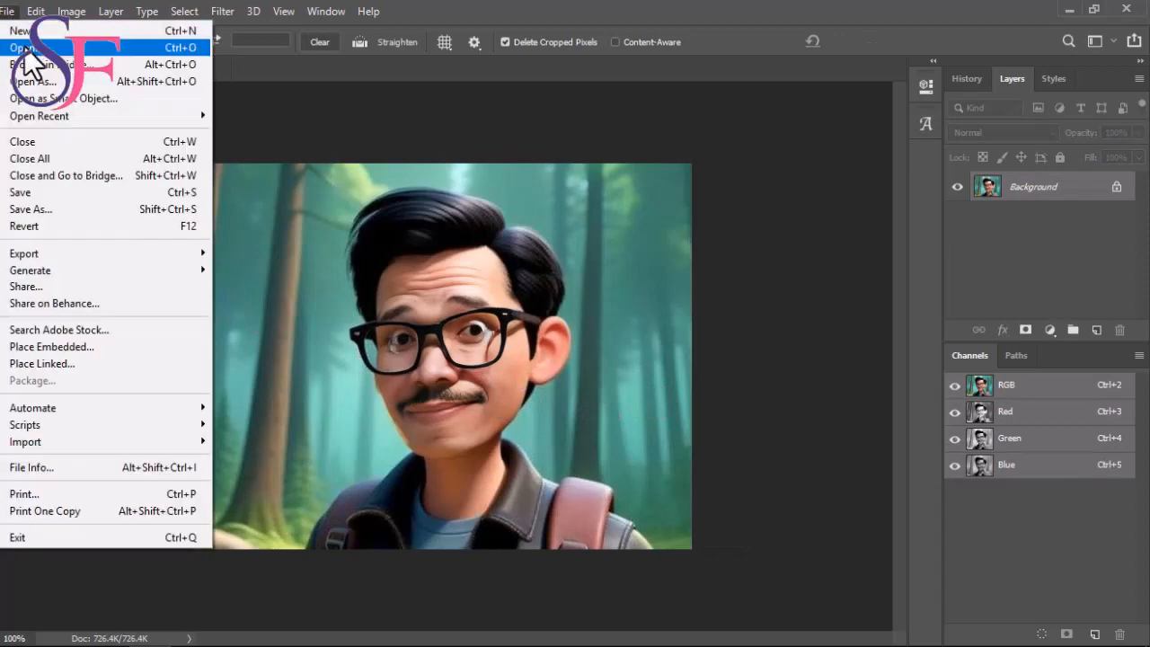
pyautogui.click(27, 51)
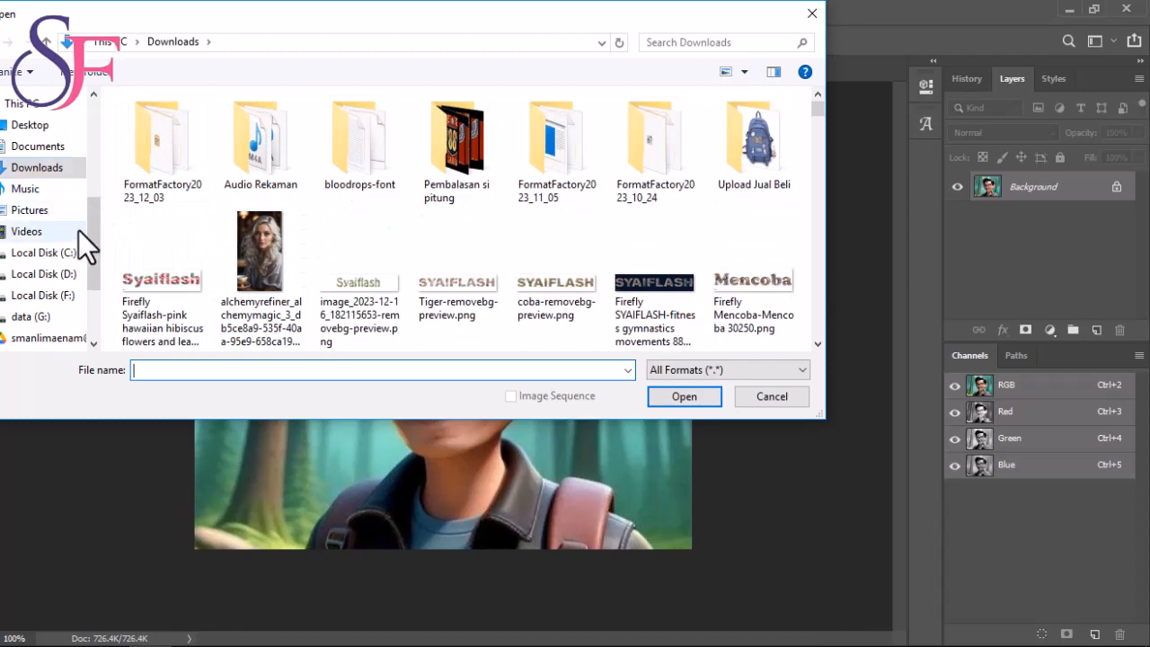
pyautogui.click(151, 292)
pyautogui.click(683, 402)
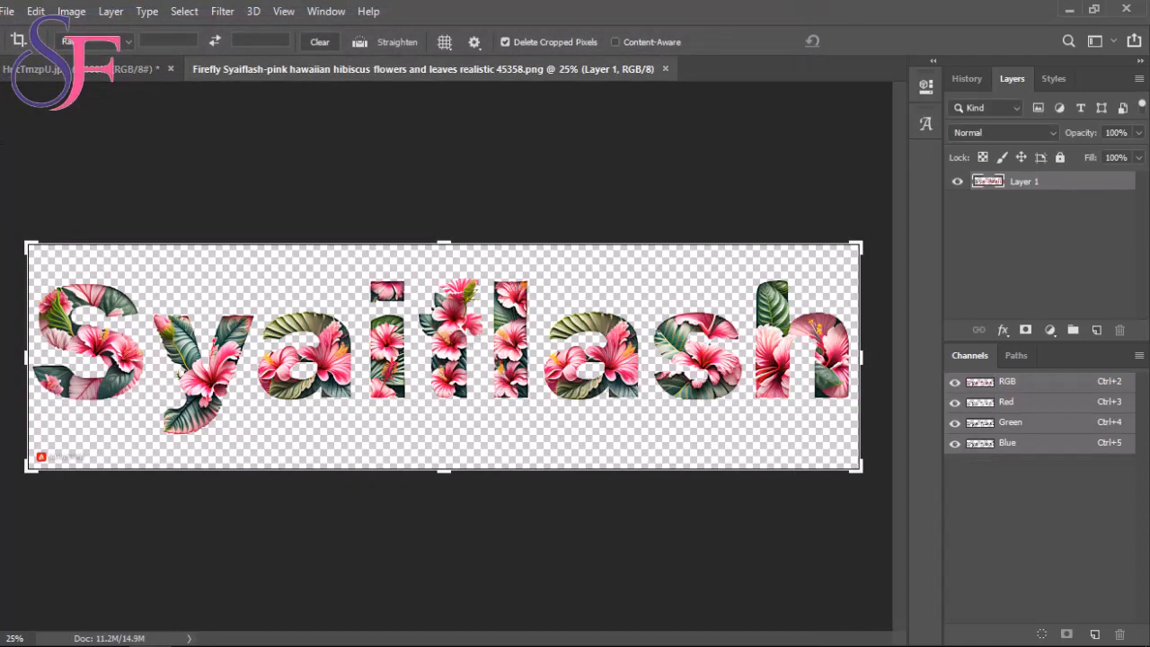
pyautogui.press('v')
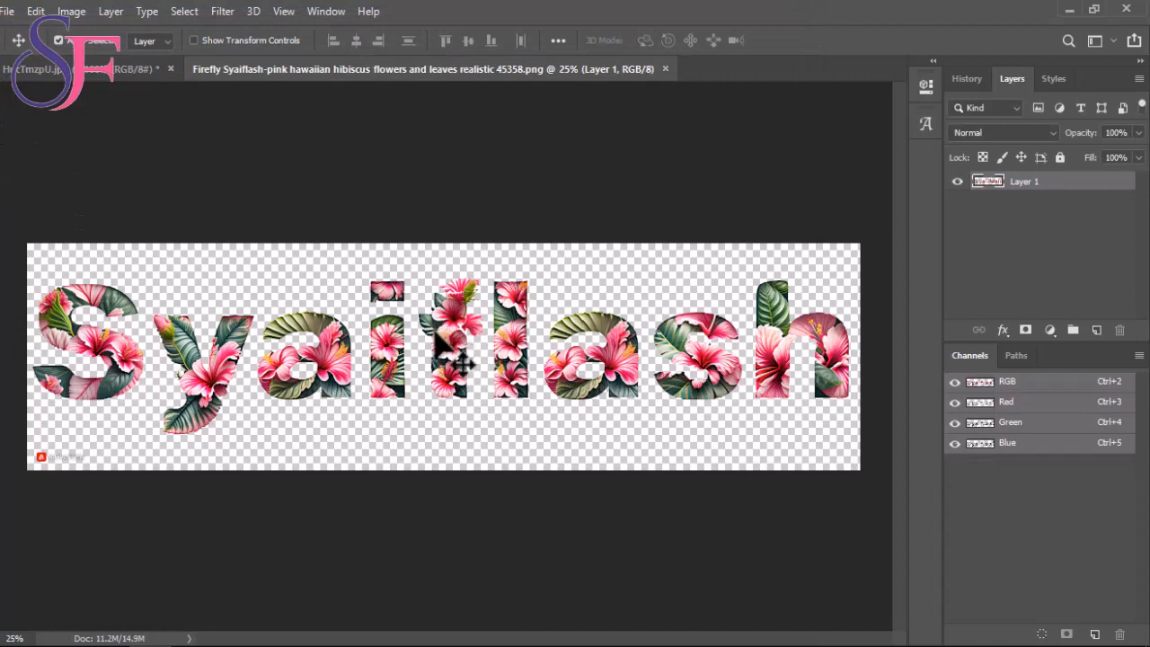
pyautogui.moveTo(441, 334); pyautogui.dragTo(468, 472)
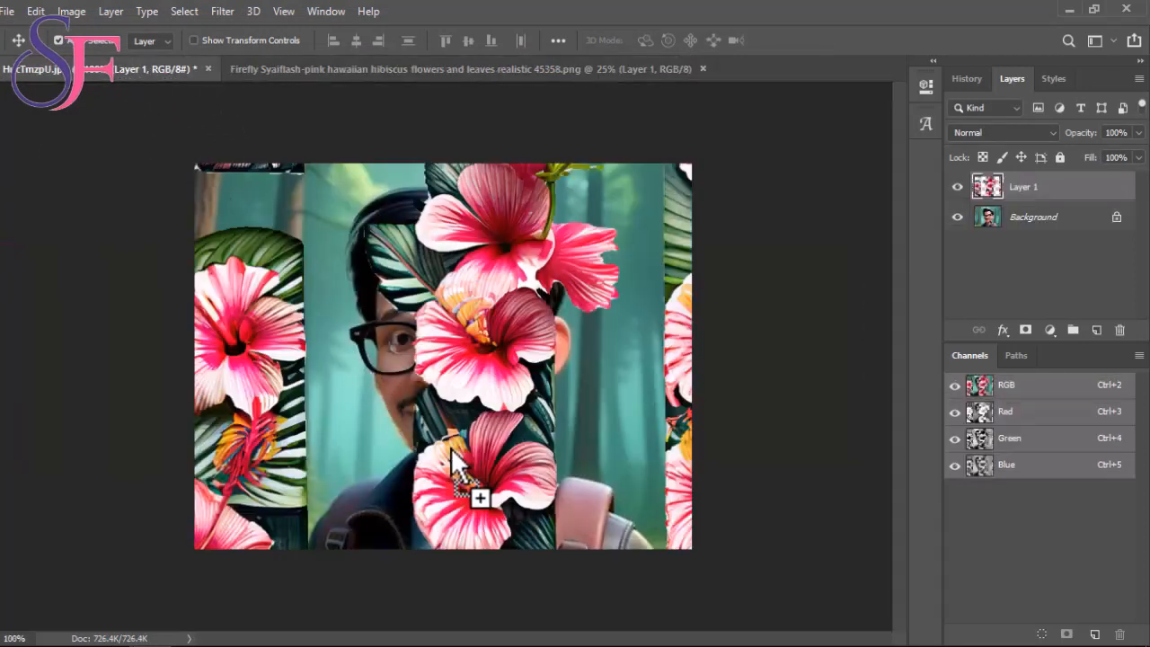
# - Scale the hibiscus lettering to about 12.73% and center it along the portrait's lower edge
pyautogui.click(36, 13)
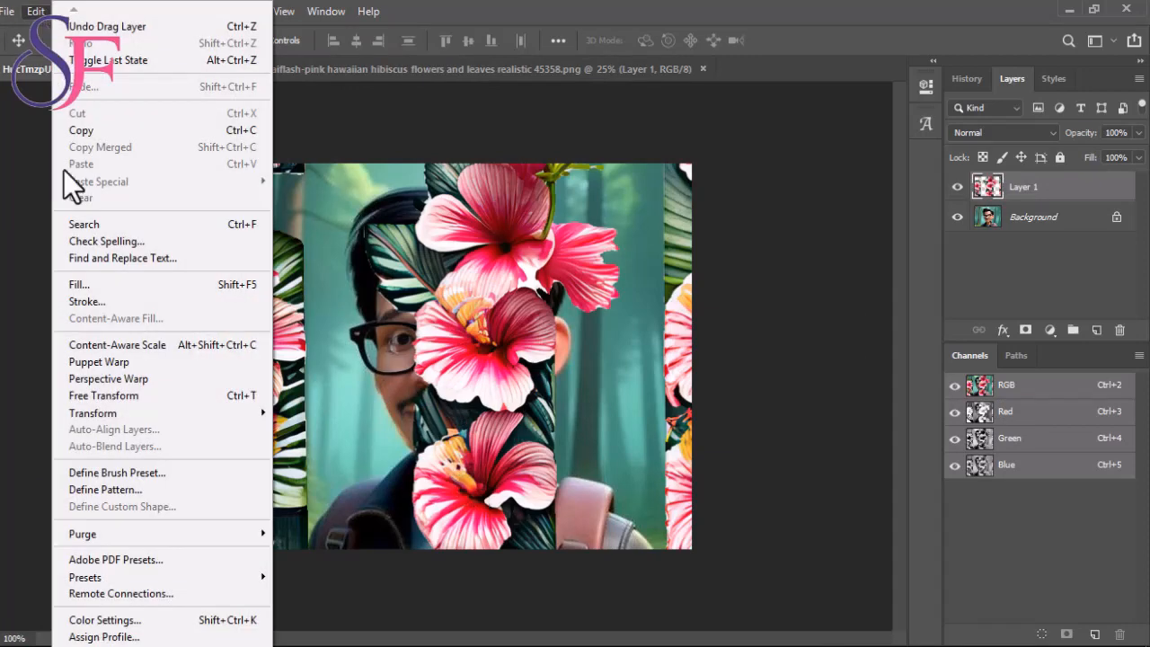
pyautogui.click(134, 395)
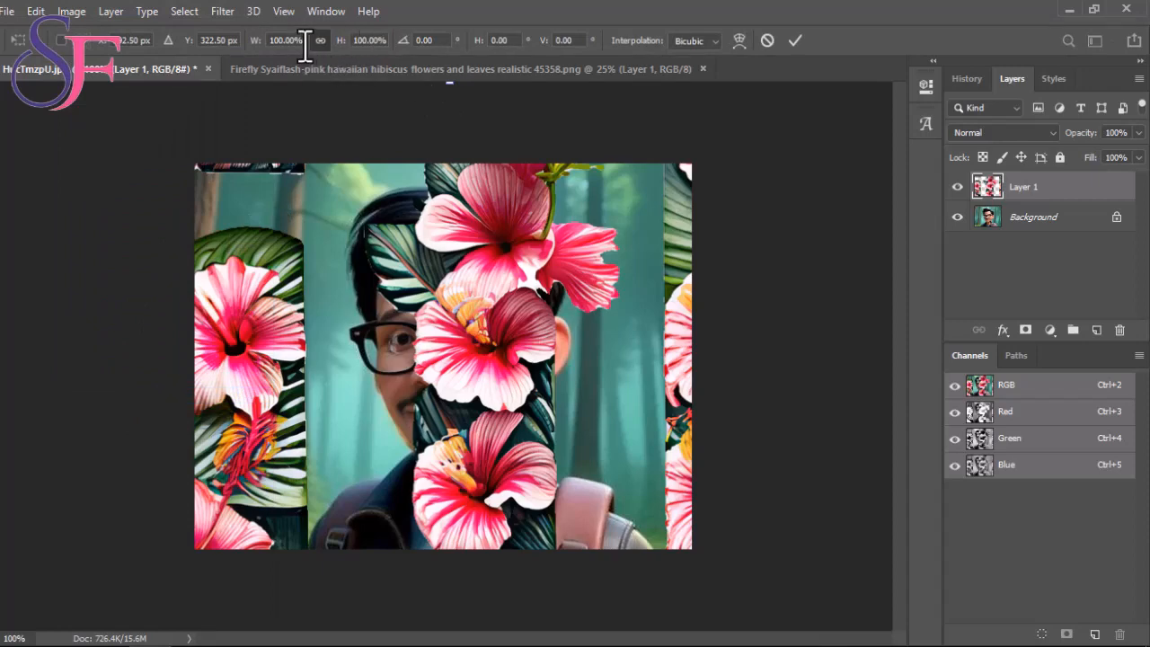
pyautogui.moveTo(322, 286); pyautogui.dragTo(461, 368)
pyautogui.moveTo(583, 160); pyautogui.dragTo(532, 440)
pyautogui.moveTo(538, 490); pyautogui.dragTo(456, 502)
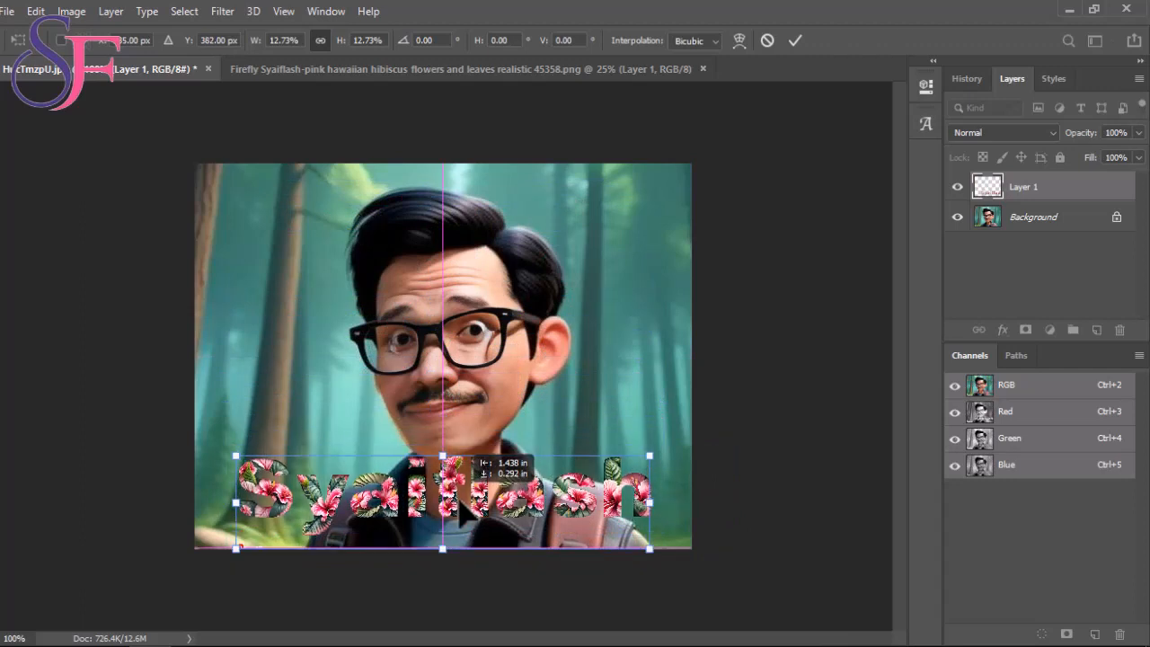
pyautogui.press('Return')
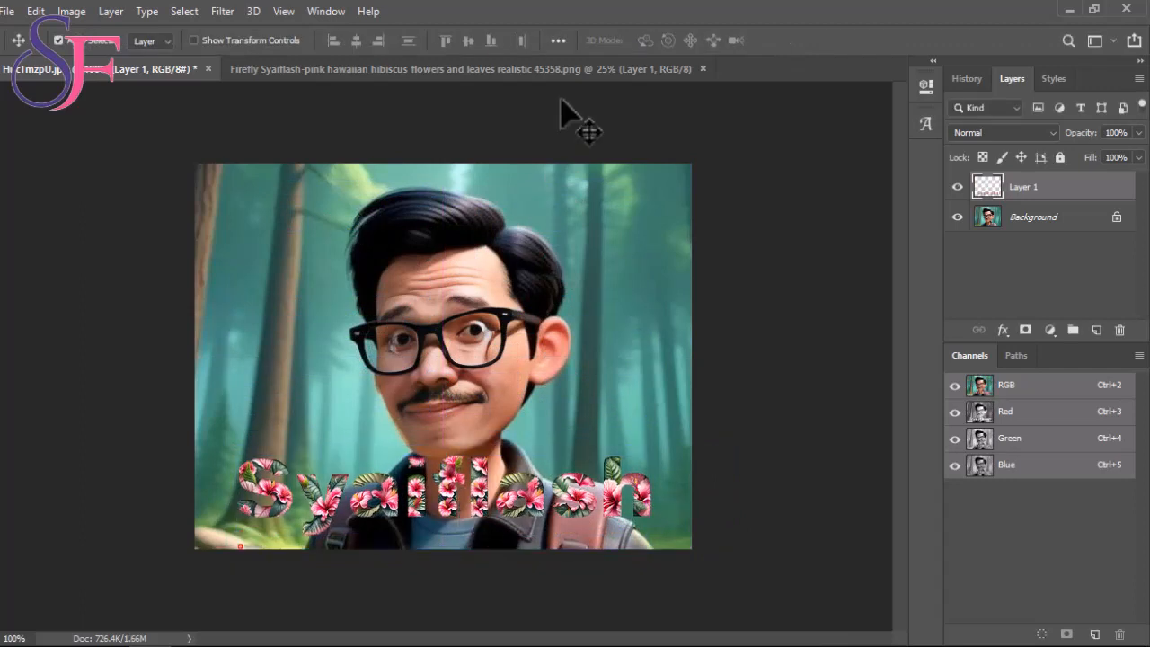
# - Open coba-removebg-preview.png and copy its rose lettering into the portrait document, placing it over the hibiscus lettering
pyautogui.click(11, 12)
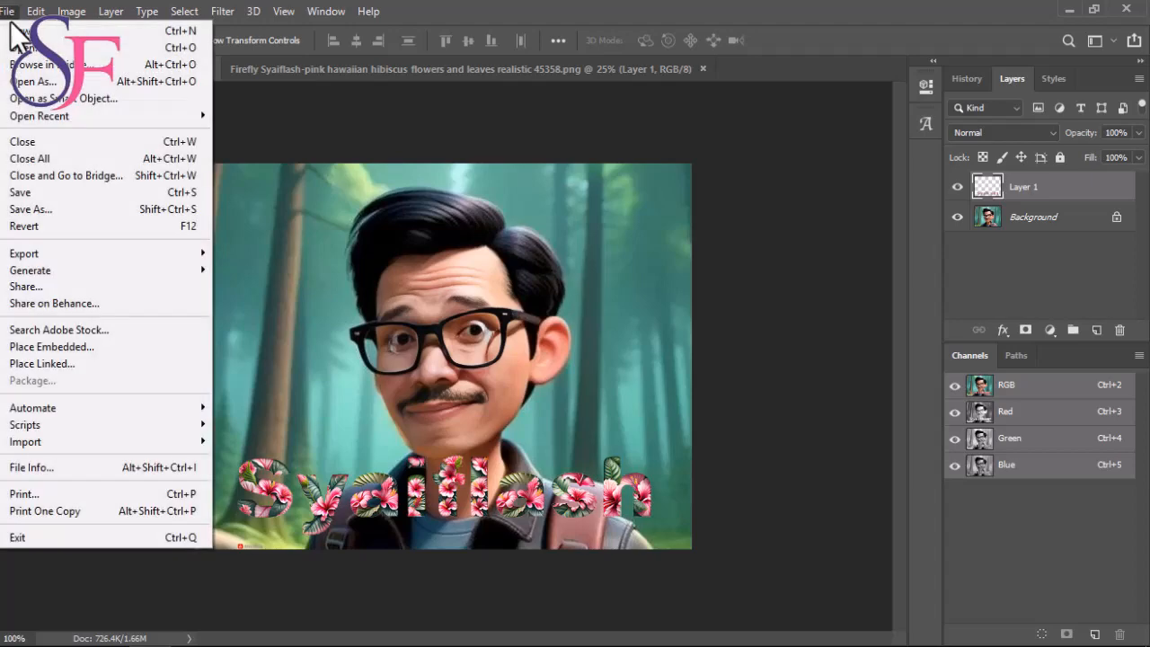
pyautogui.click(27, 52)
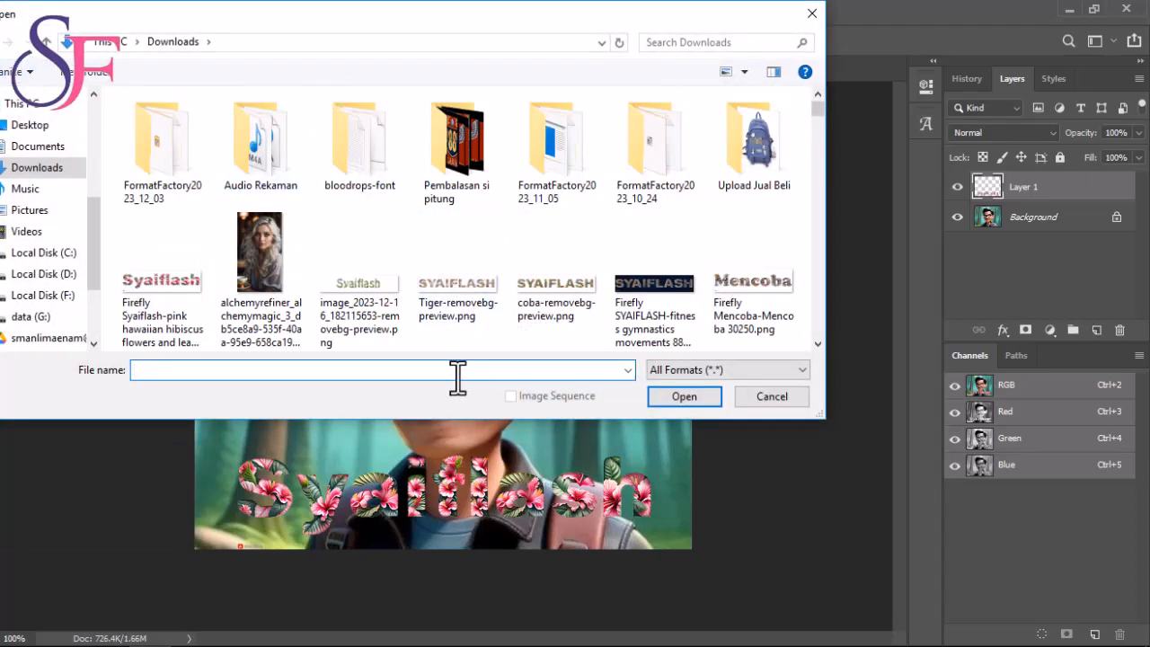
pyautogui.click(580, 301)
pyautogui.click(700, 396)
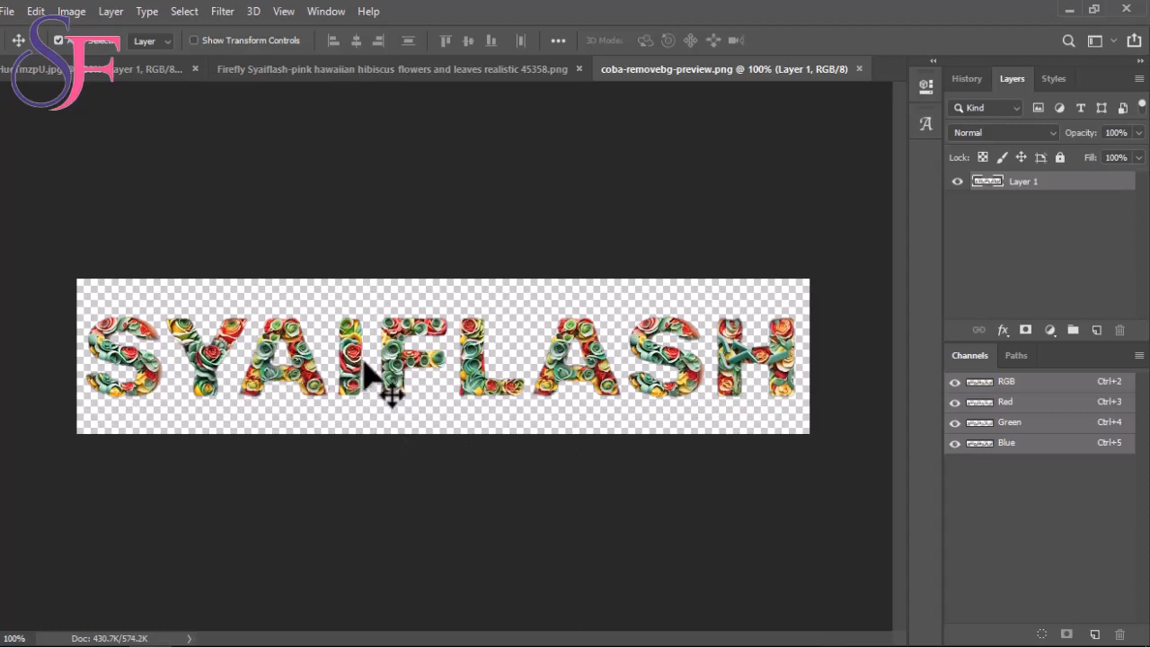
pyautogui.moveTo(405, 368); pyautogui.dragTo(547, 439)
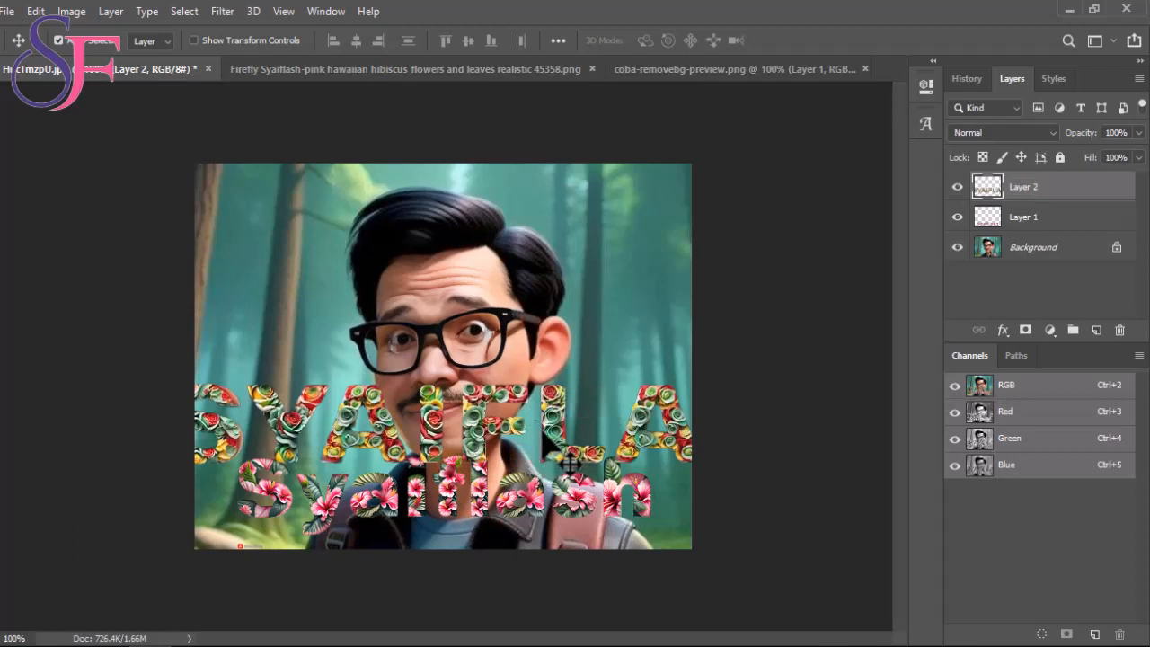
pyautogui.moveTo(468, 419); pyautogui.dragTo(495, 487)
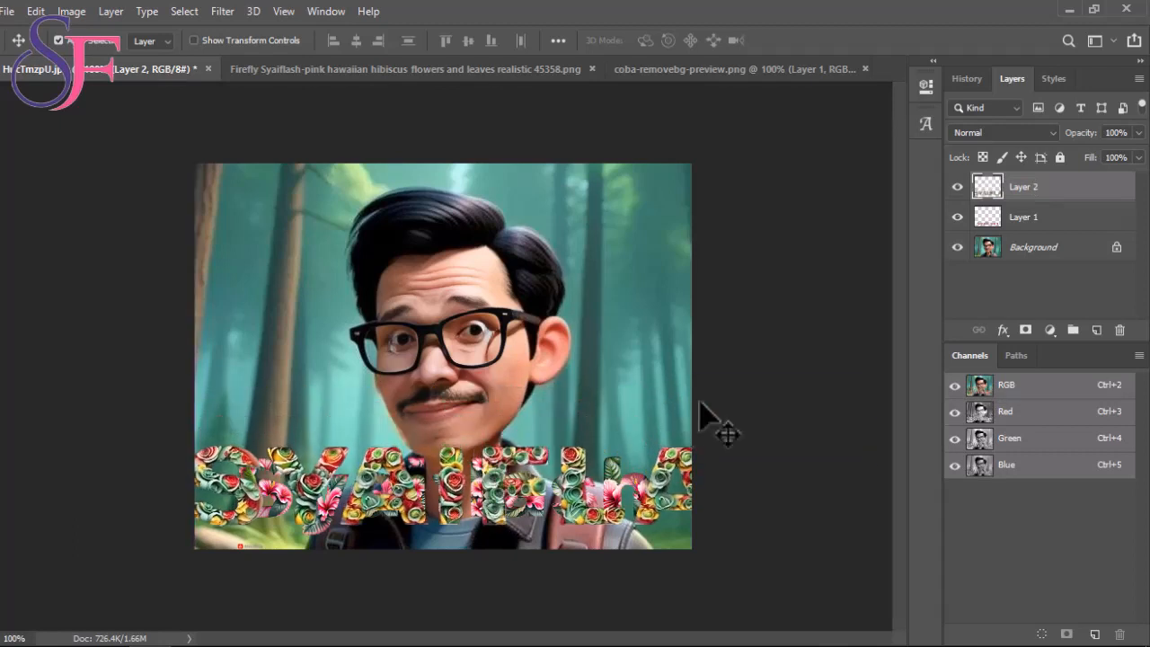
# - Hide Layer 1 with the hibiscus lettering in the portrait document
pyautogui.click(1002, 223)
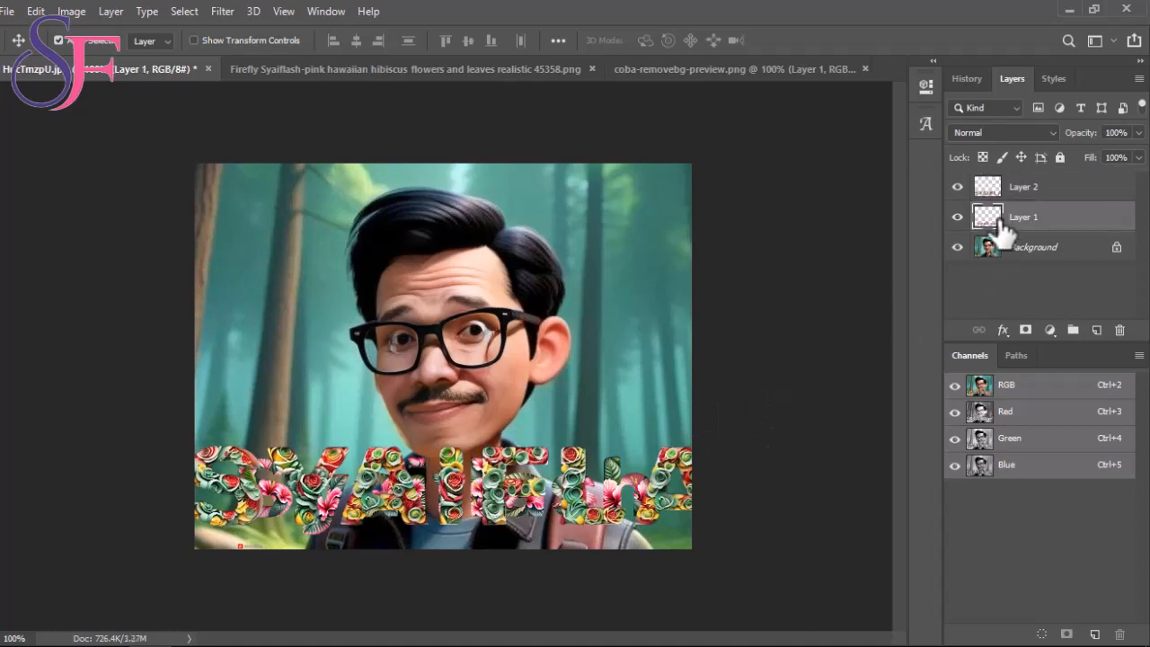
pyautogui.click(958, 216)
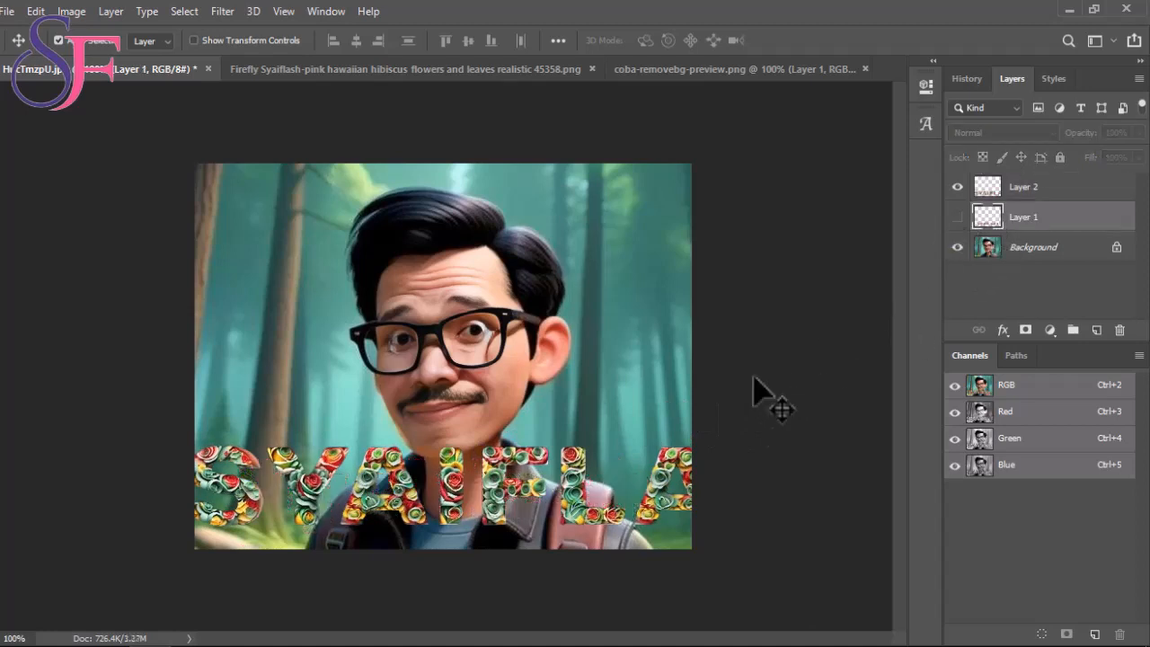
pyautogui.click(36, 12)
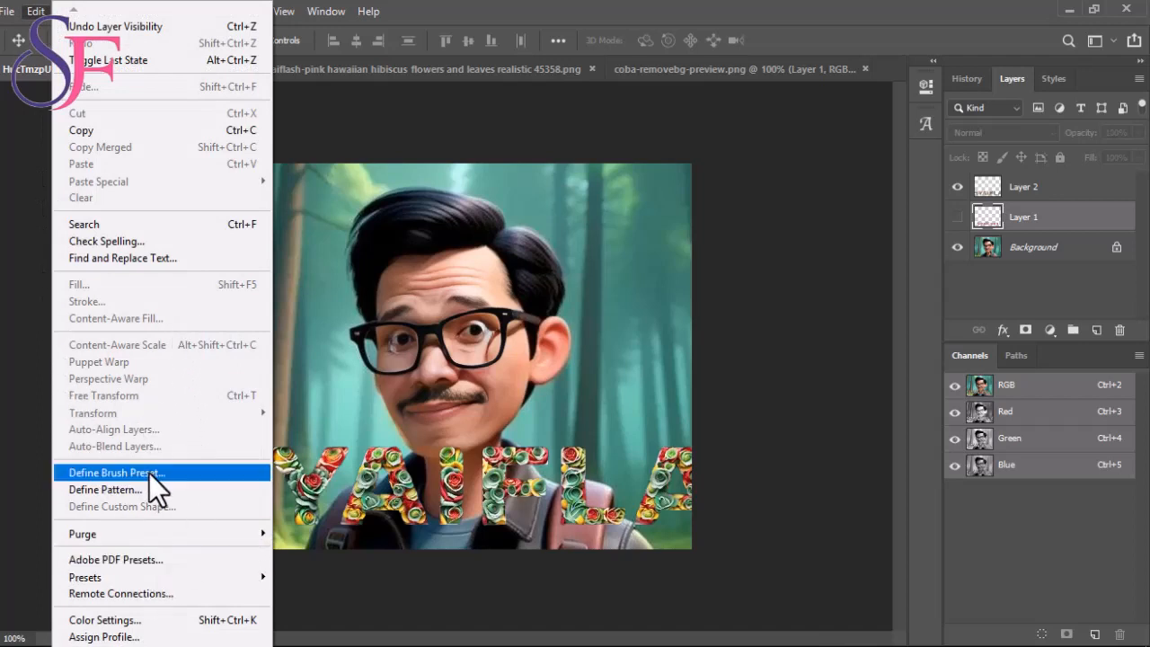
pyautogui.click(454, 489)
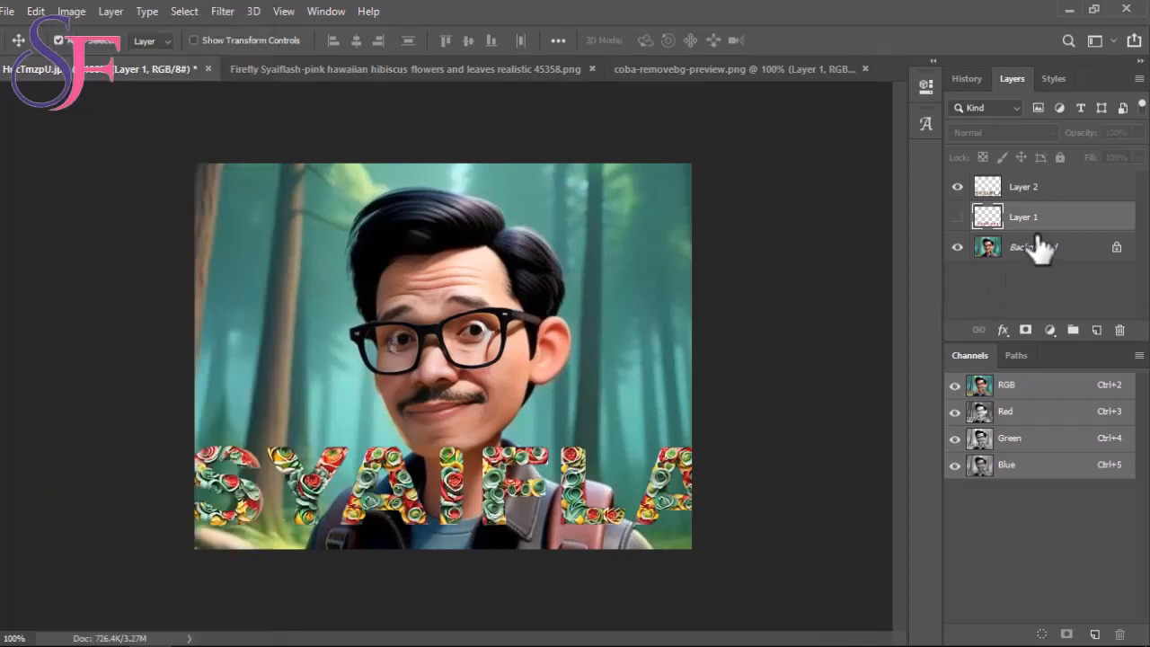
# - Scale the rose lettering on Layer 2 to about 52.88% and place it along the portrait's lower edge
pyautogui.click(1044, 191)
pyautogui.click(36, 11)
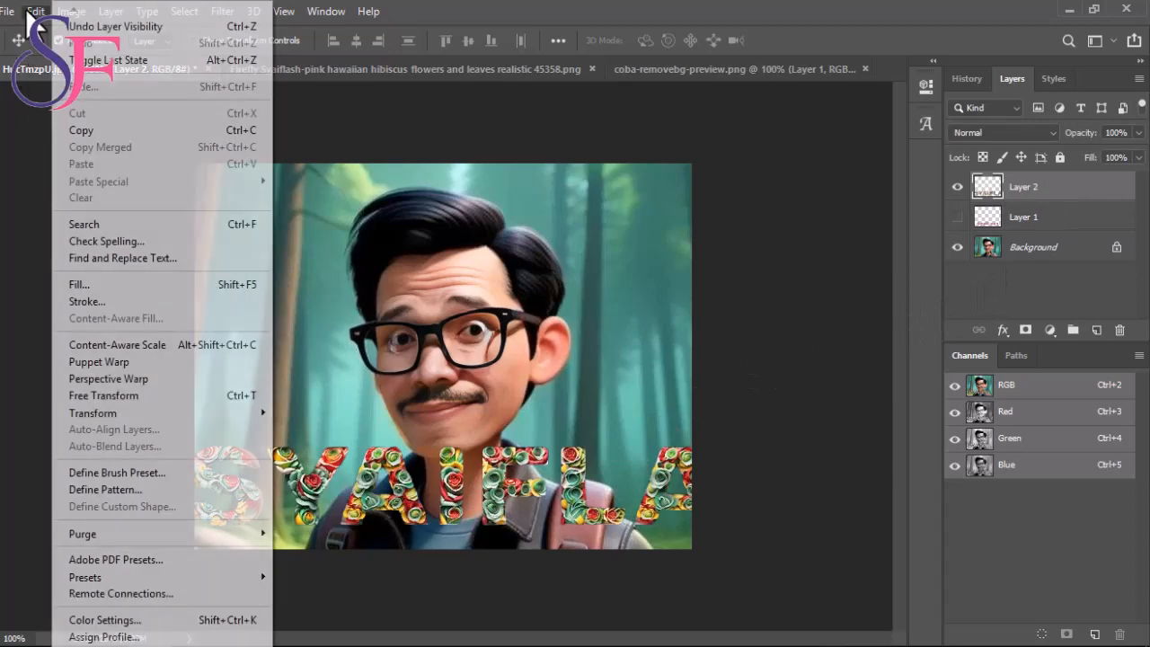
pyautogui.click(104, 398)
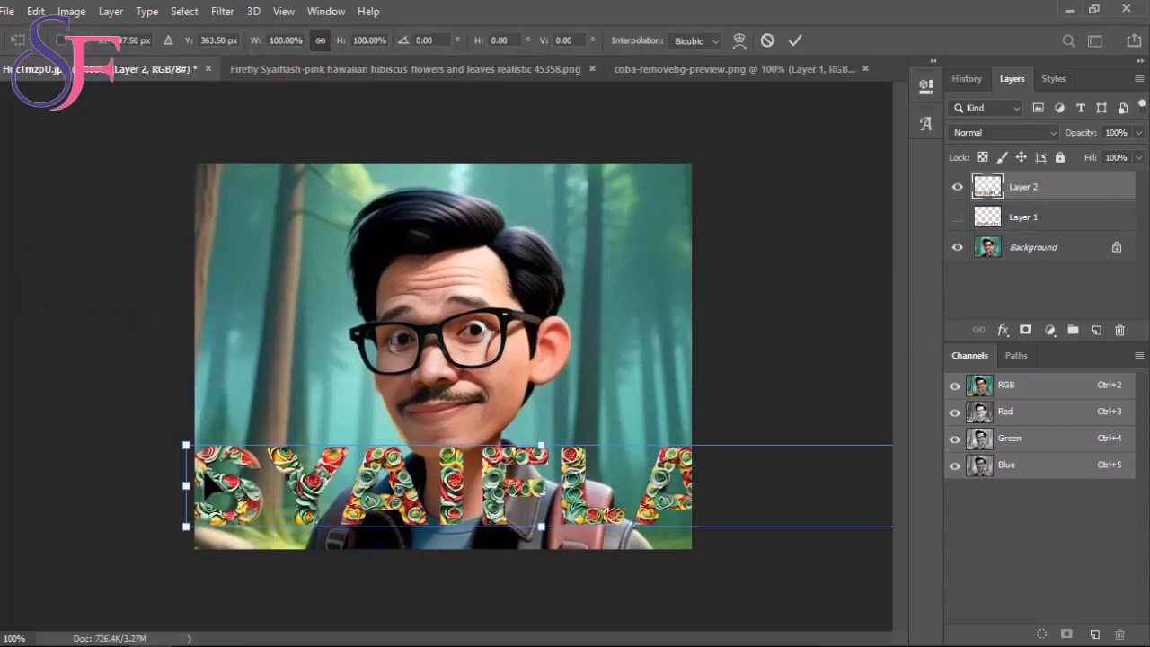
pyautogui.moveTo(180, 485); pyautogui.dragTo(521, 485)
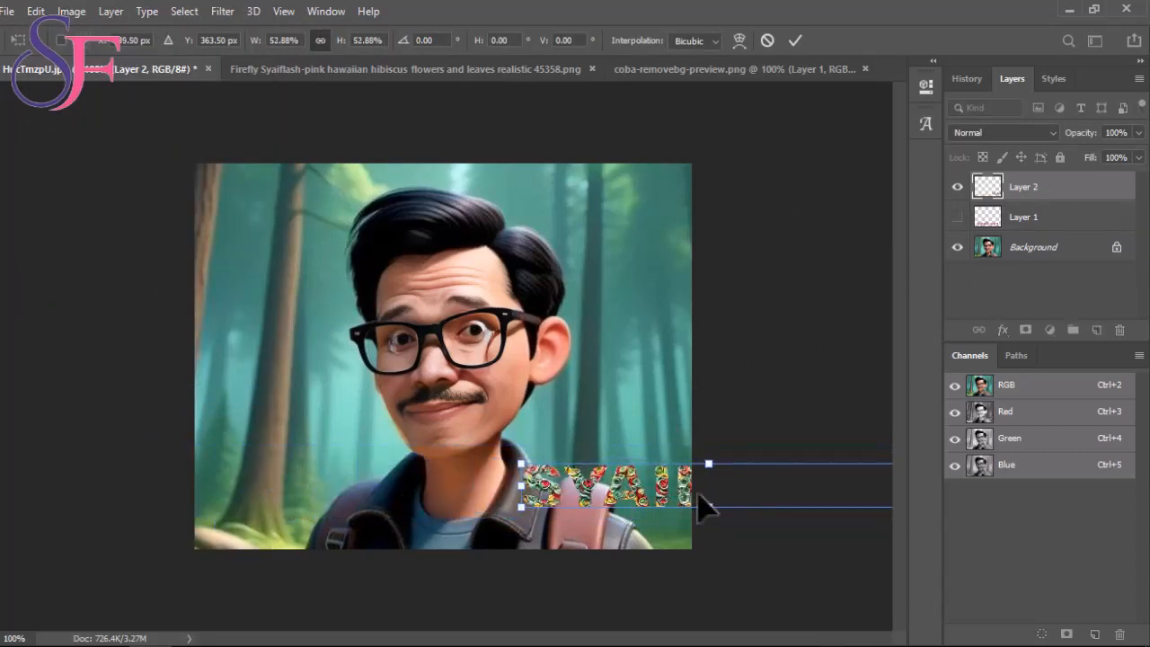
pyautogui.moveTo(715, 490); pyautogui.dragTo(508, 512)
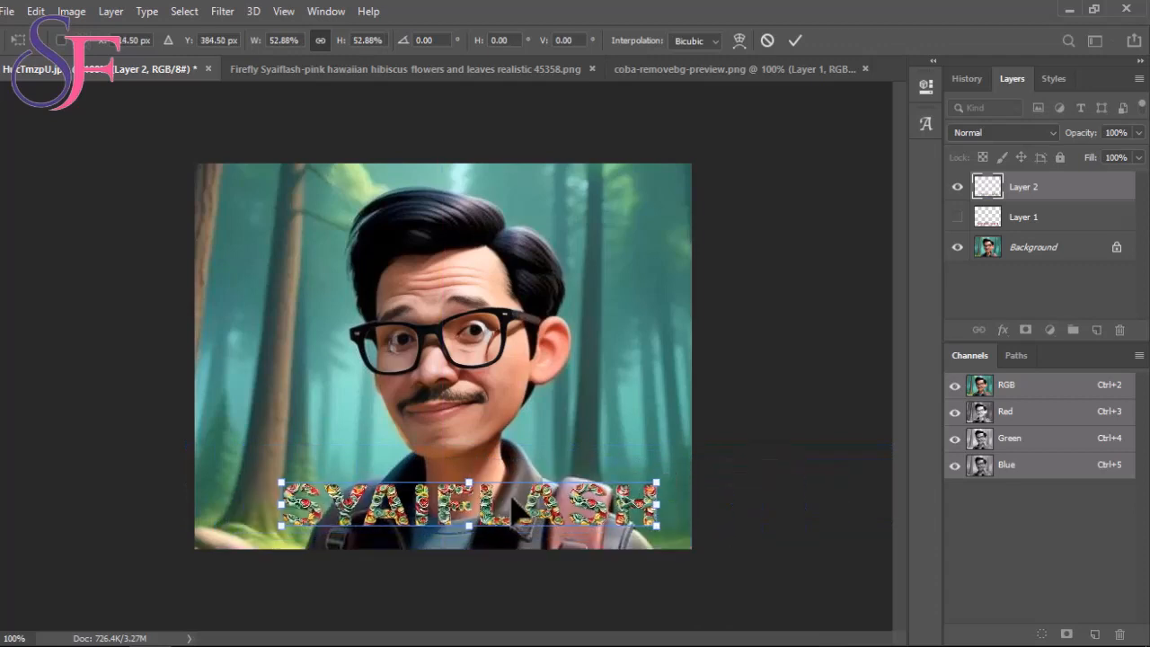
pyautogui.press('Return')
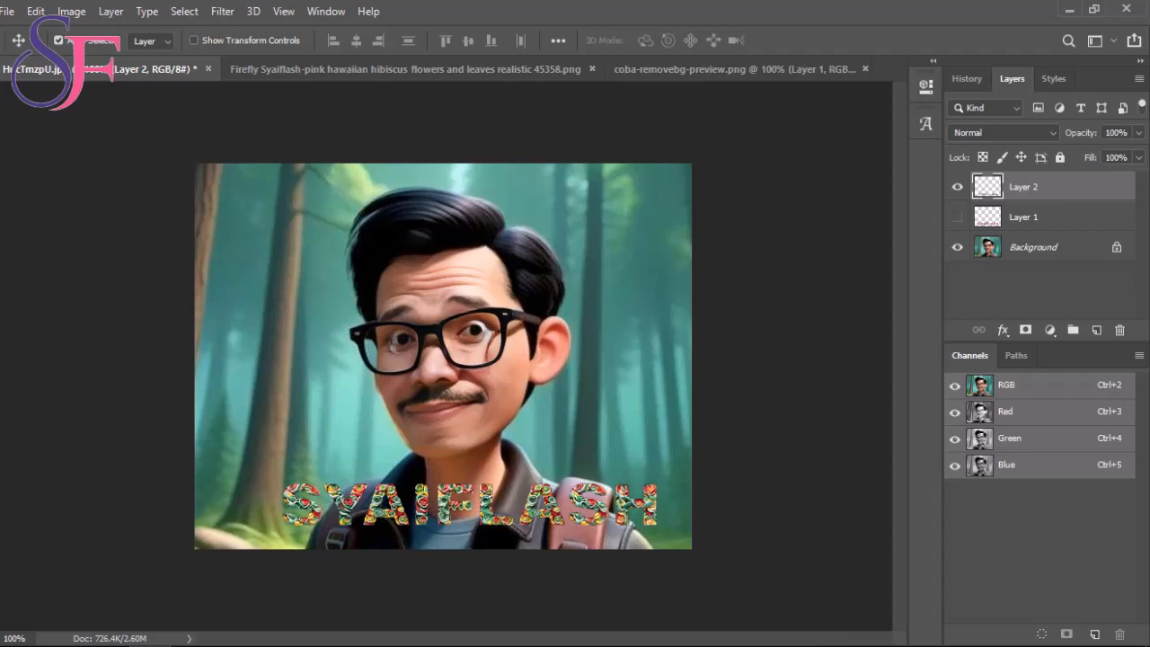
# - Save the composition as the JPEG HucTmzpU.jpg in the Tutorisl Animasi folder, replacing the existing file, with quality 9 and Baseline ("Standard") format
pyautogui.click(7, 12)
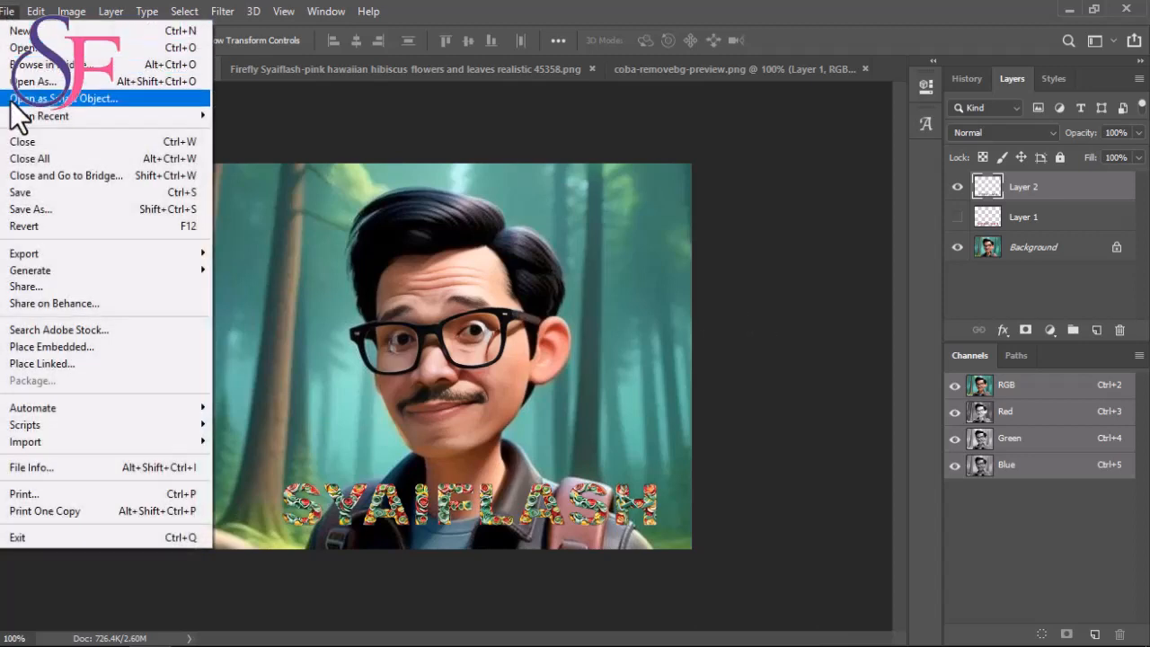
pyautogui.click(29, 209)
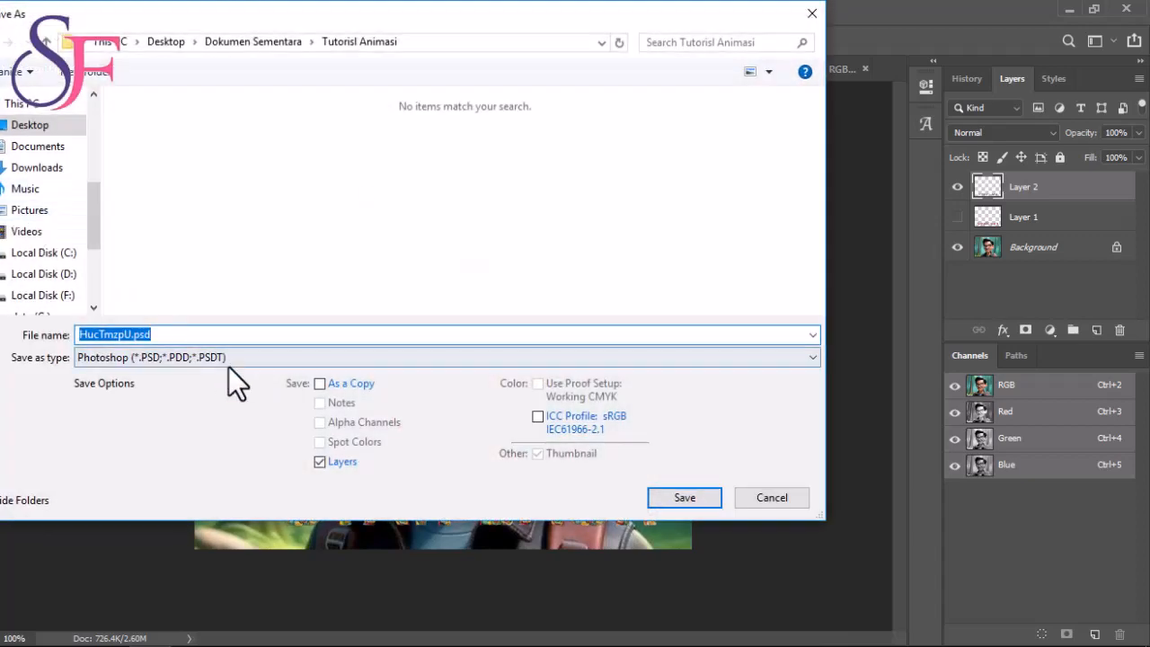
pyautogui.click(234, 357)
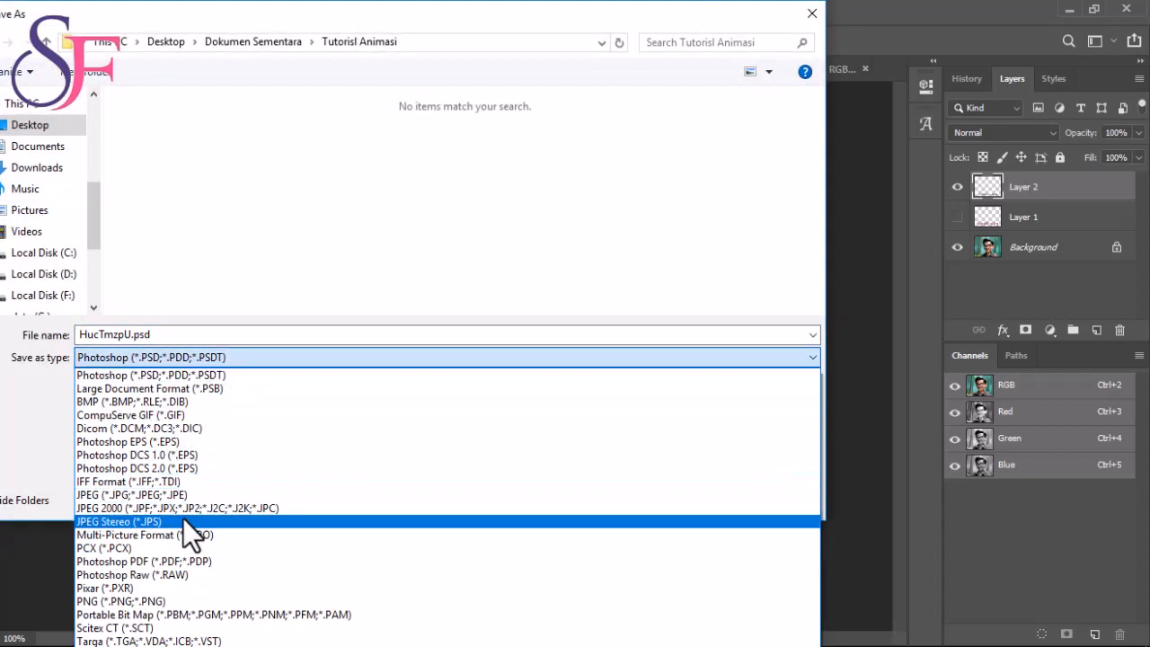
pyautogui.click(185, 492)
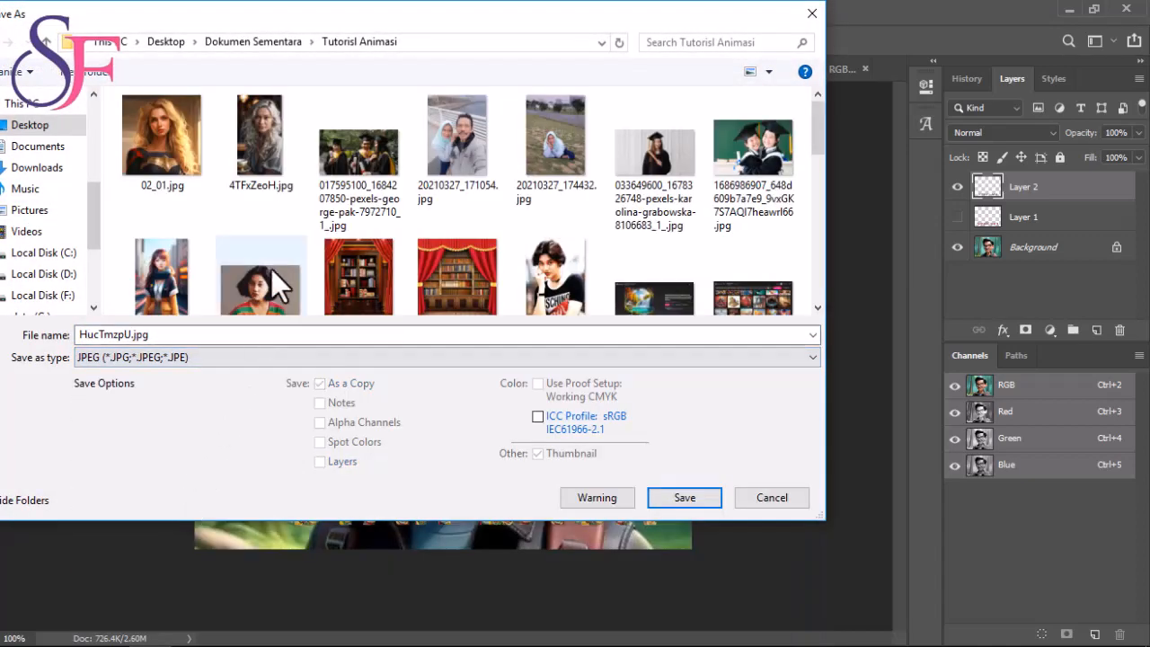
pyautogui.click(239, 334)
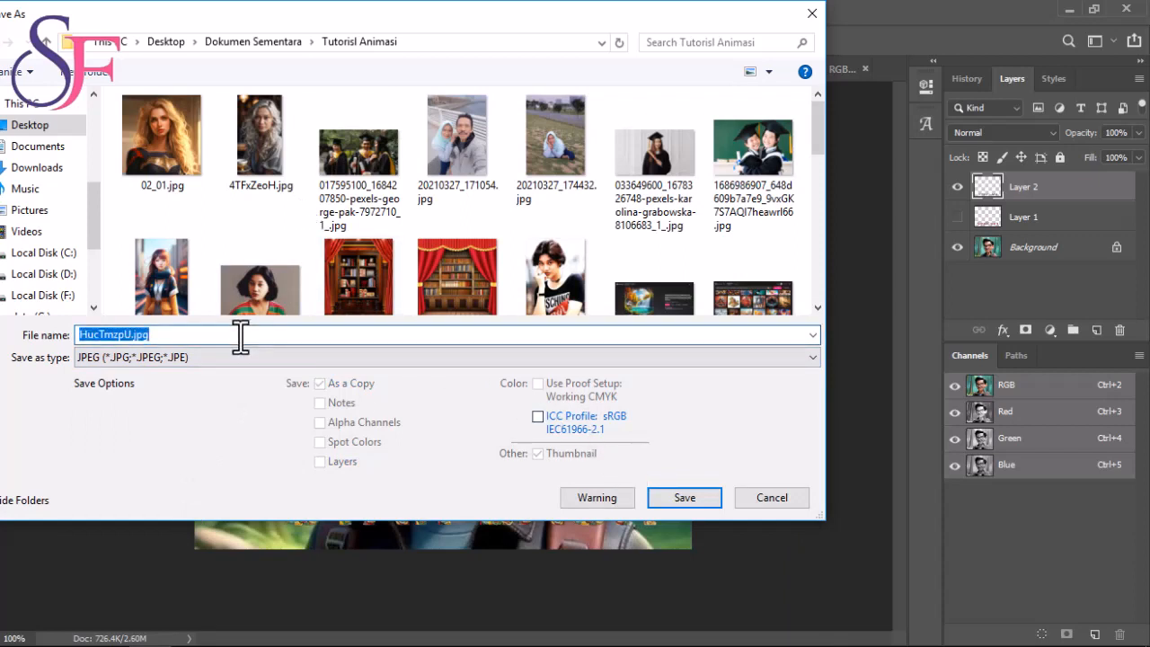
pyautogui.click(698, 499)
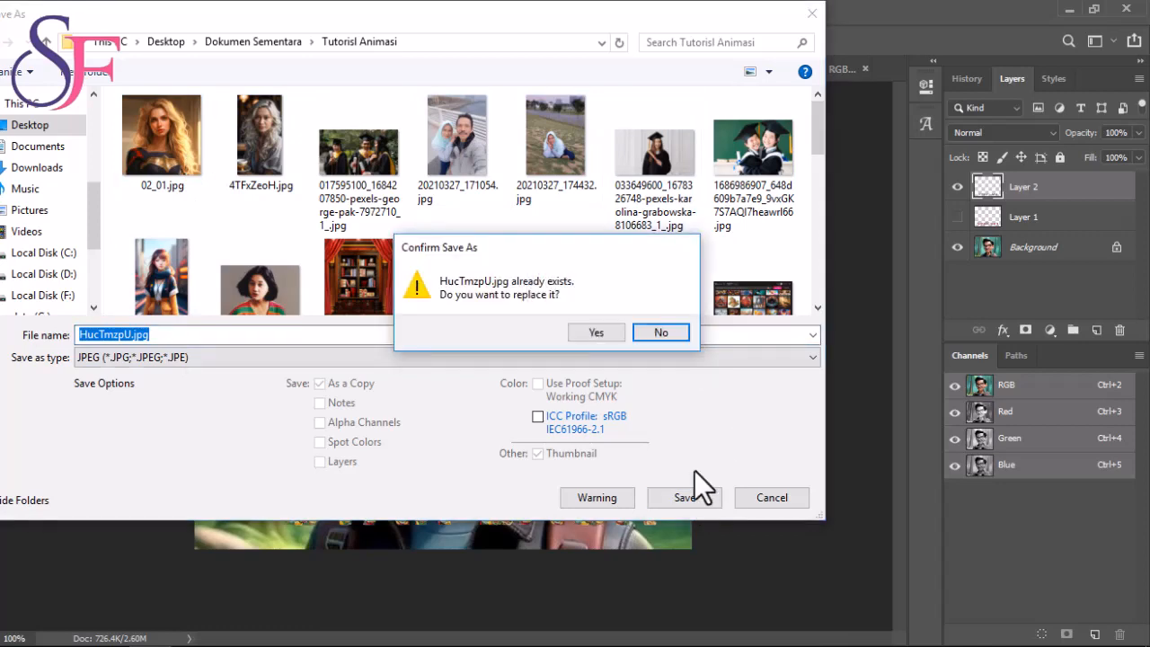
pyautogui.click(616, 331)
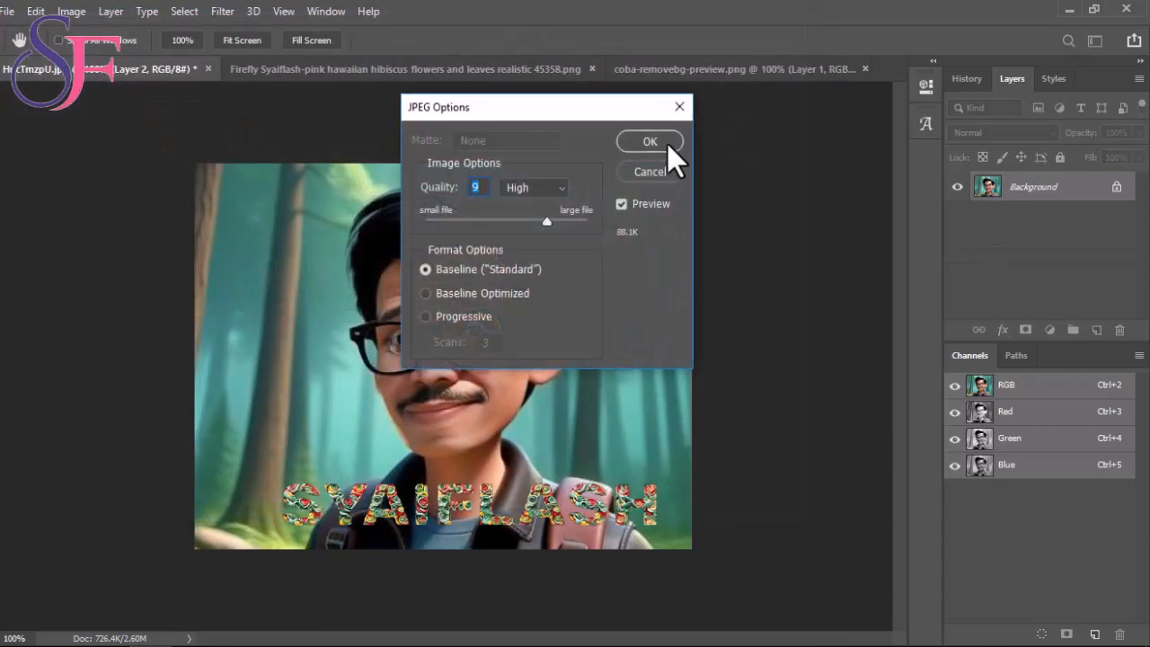
pyautogui.click(650, 141)
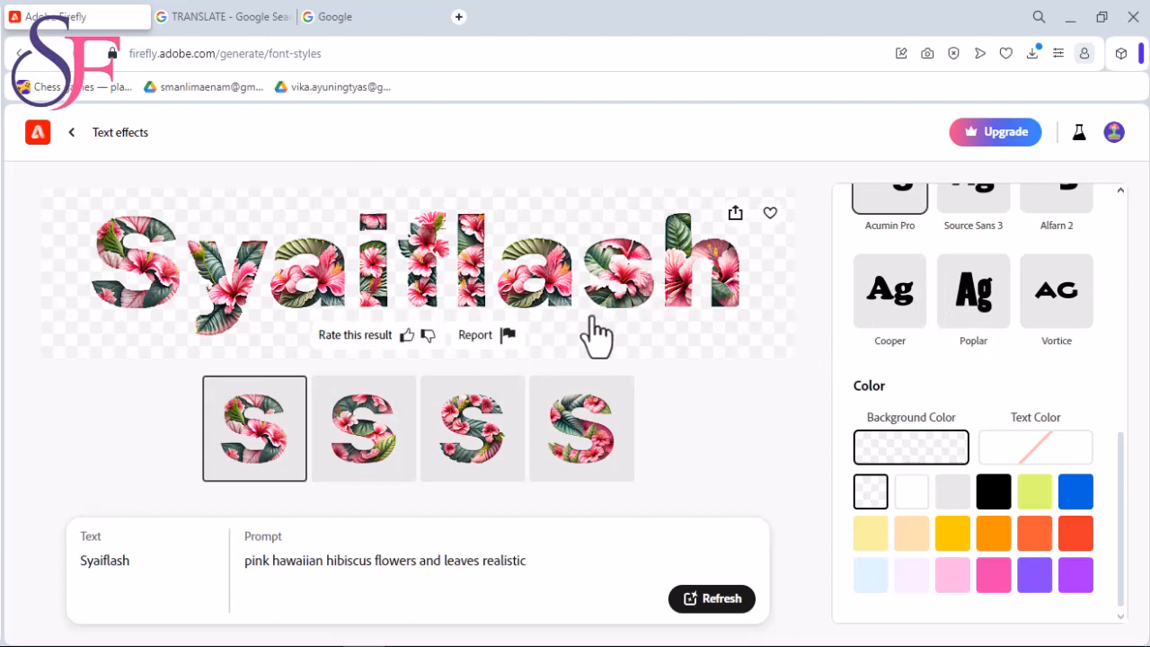
# - Switch to the Adobe Firefly text effects page, change the effect's text to "Buah", and select the whole existing prompt
pyautogui.scroll(4, 1032, 372)
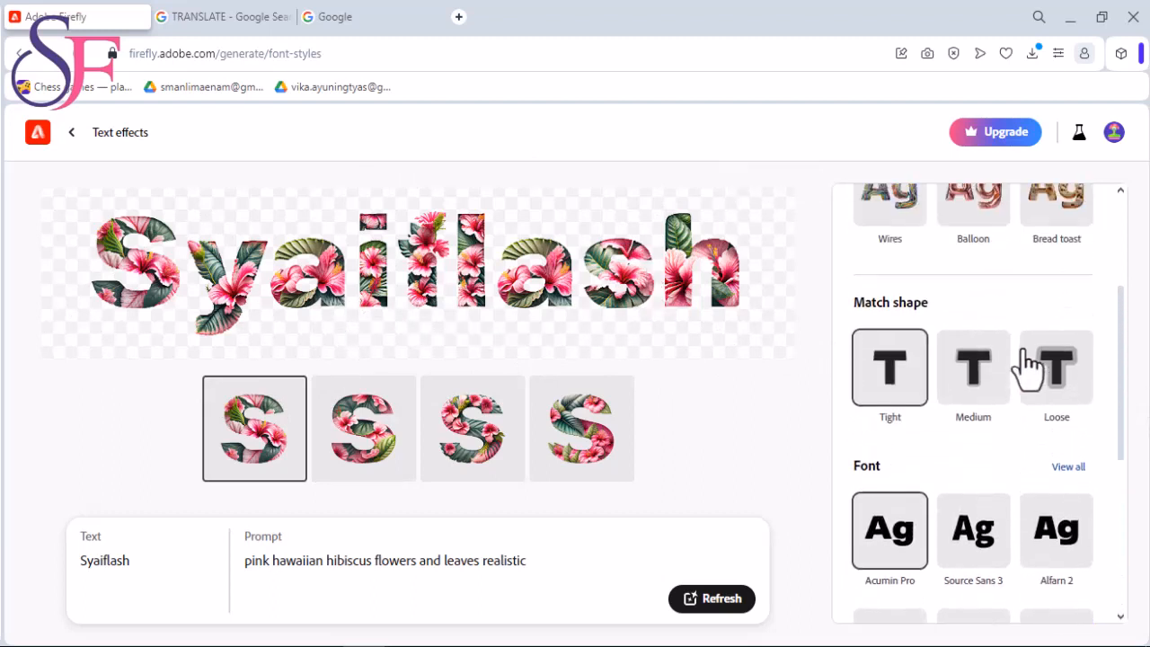
pyautogui.scroll(3, 1031, 369)
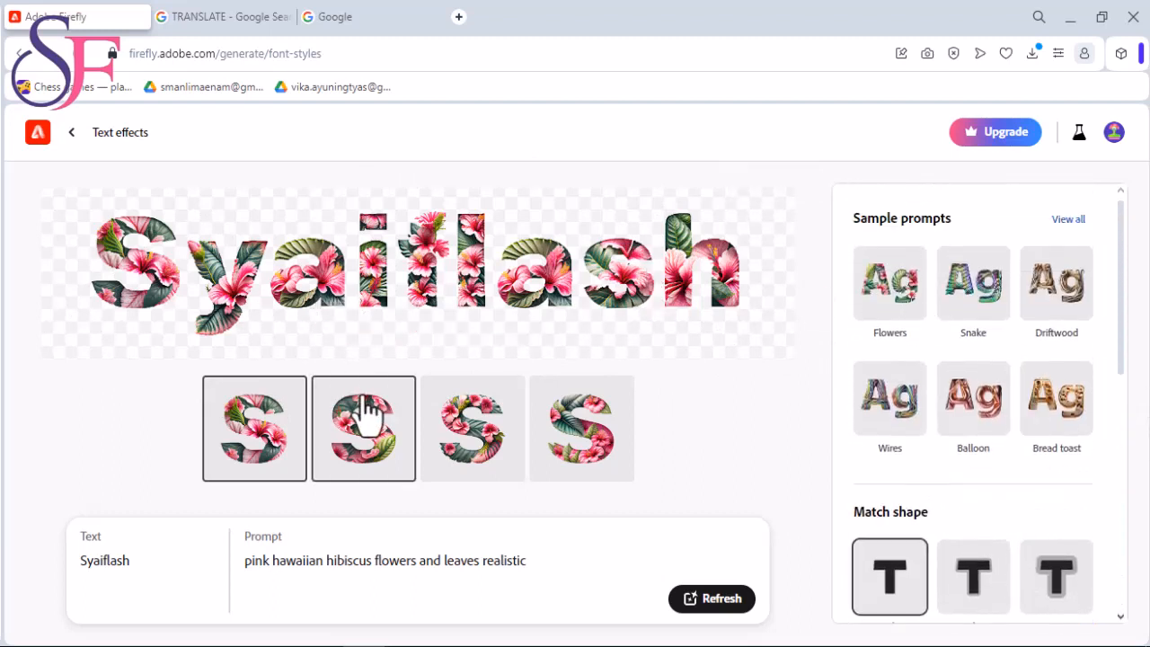
pyautogui.moveTo(542, 566); pyautogui.dragTo(223, 590)
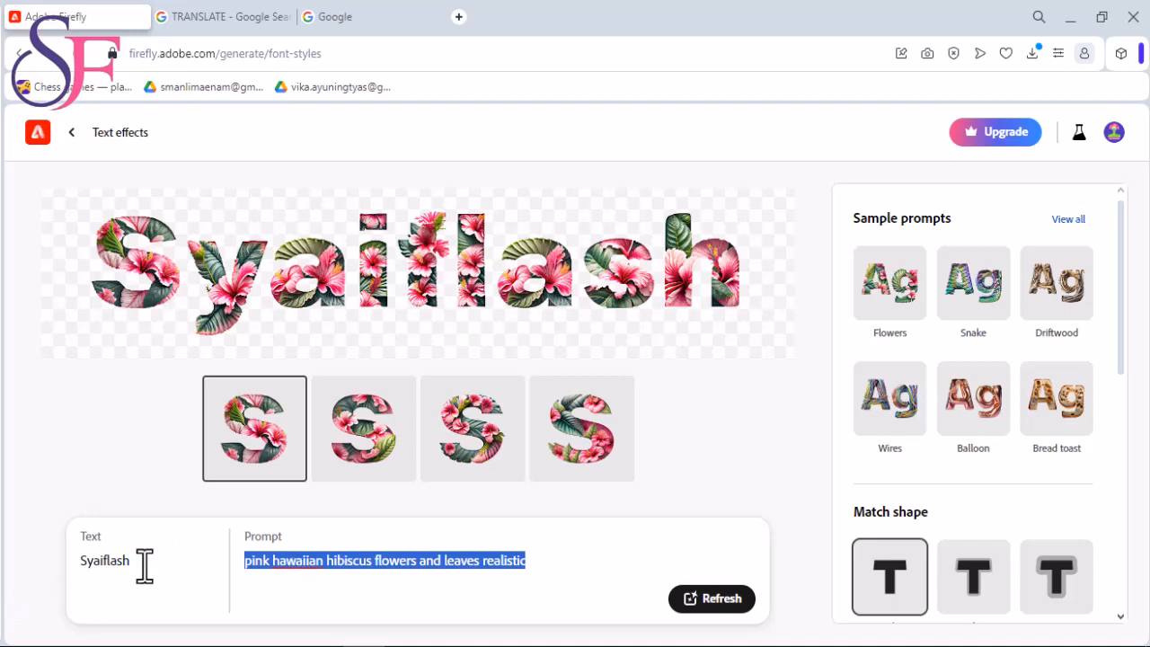
pyautogui.moveTo(144, 565); pyautogui.dragTo(36, 602)
pyautogui.write('buah')
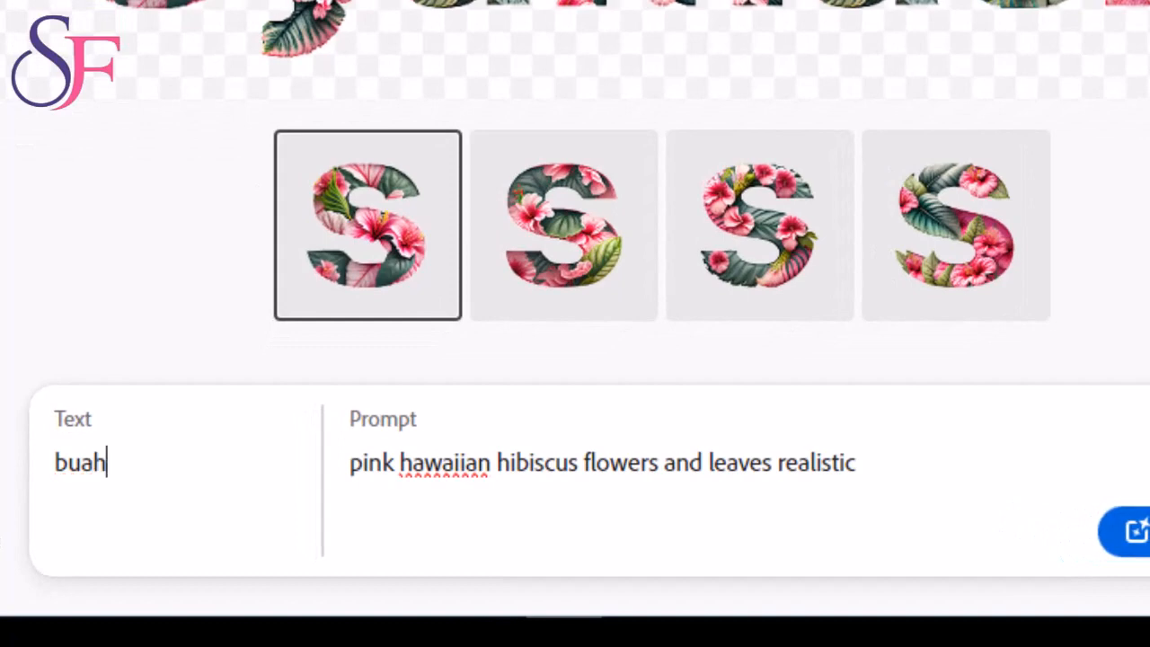
pyautogui.moveTo(67, 463); pyautogui.dragTo(52, 458)
pyautogui.write('B')
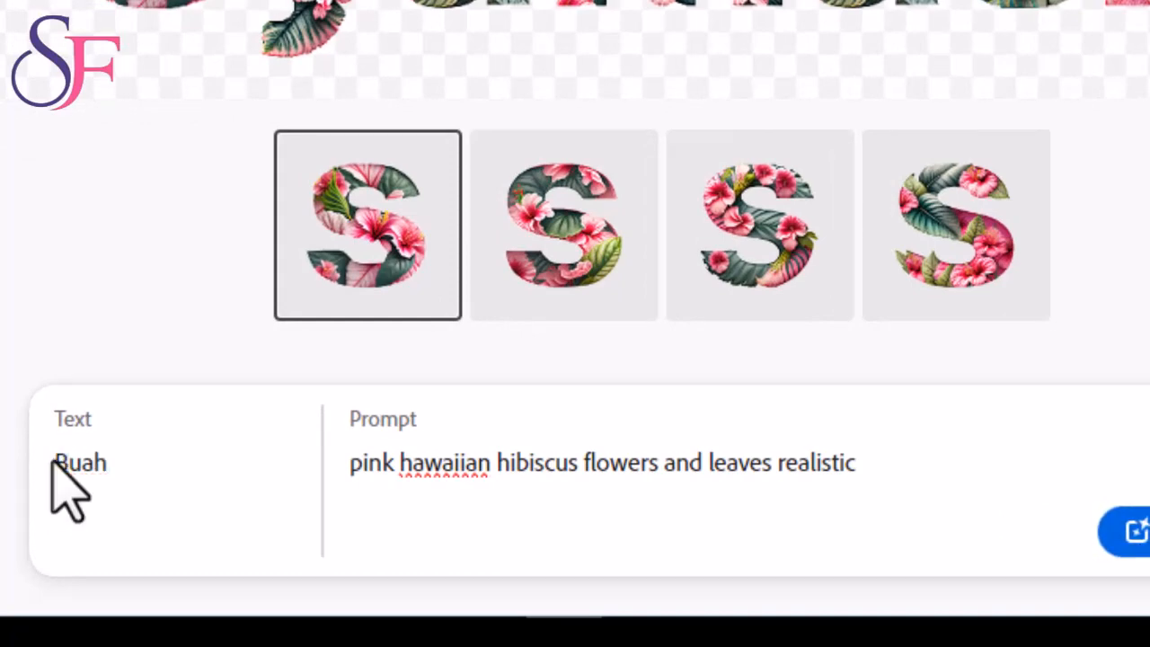
pyautogui.moveTo(883, 473); pyautogui.dragTo(305, 460)
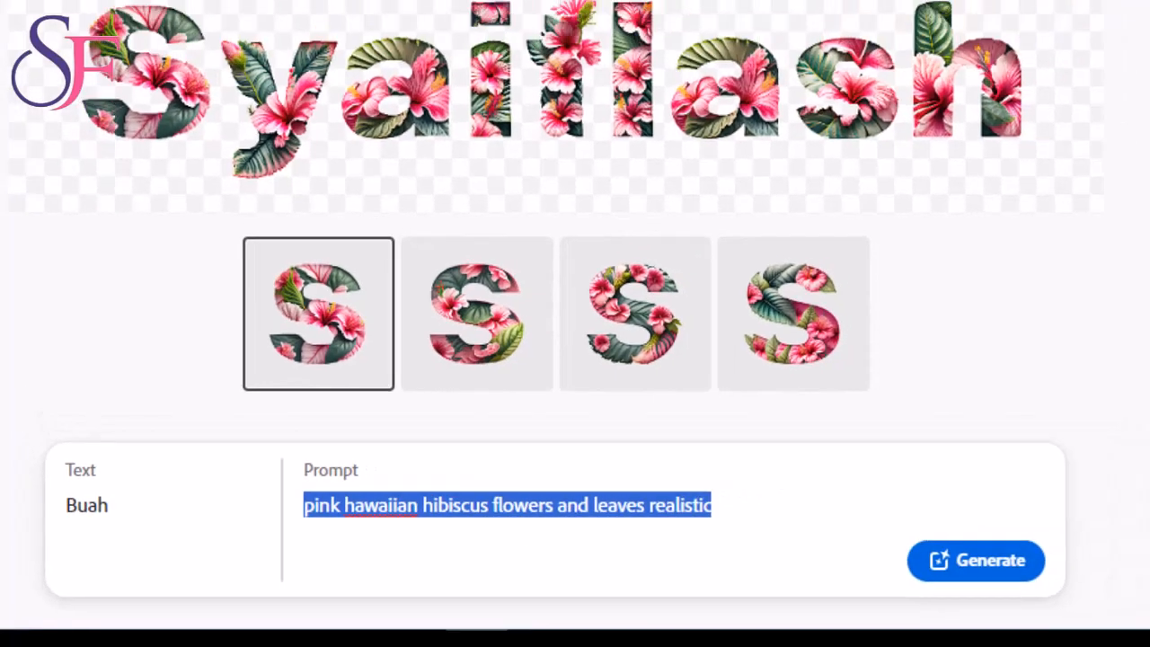
# - Translate the Indonesian phrase "buah buahan tropis" into English on the Google TRANSLATE search page
pyautogui.click(241, 17)
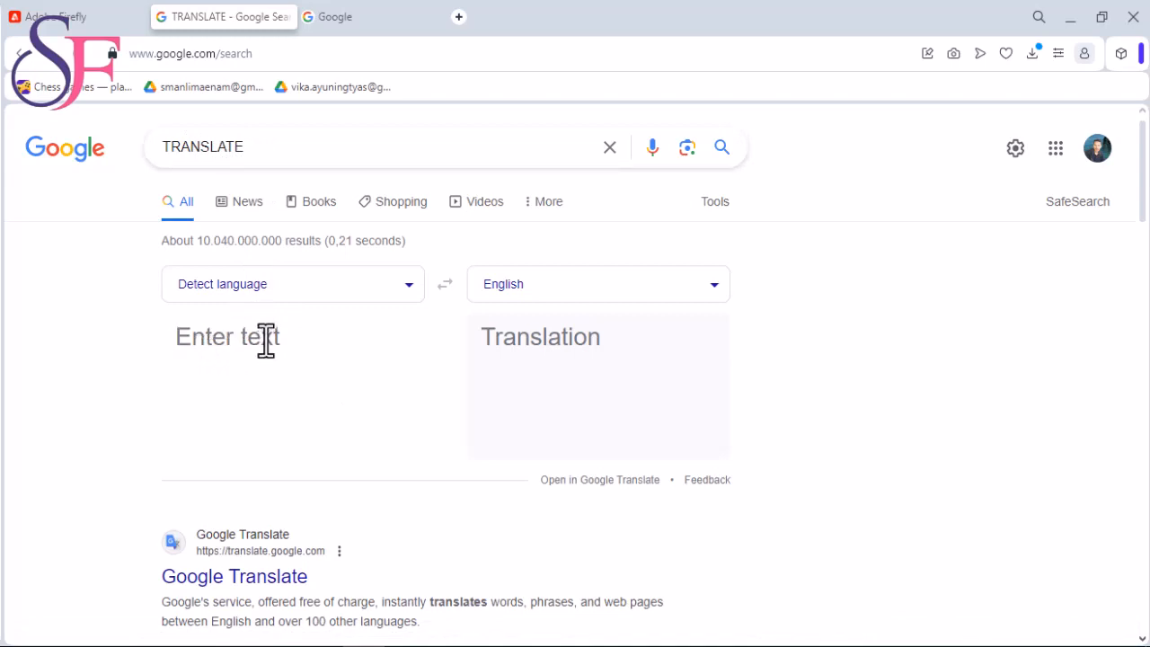
pyautogui.write('buah tro')
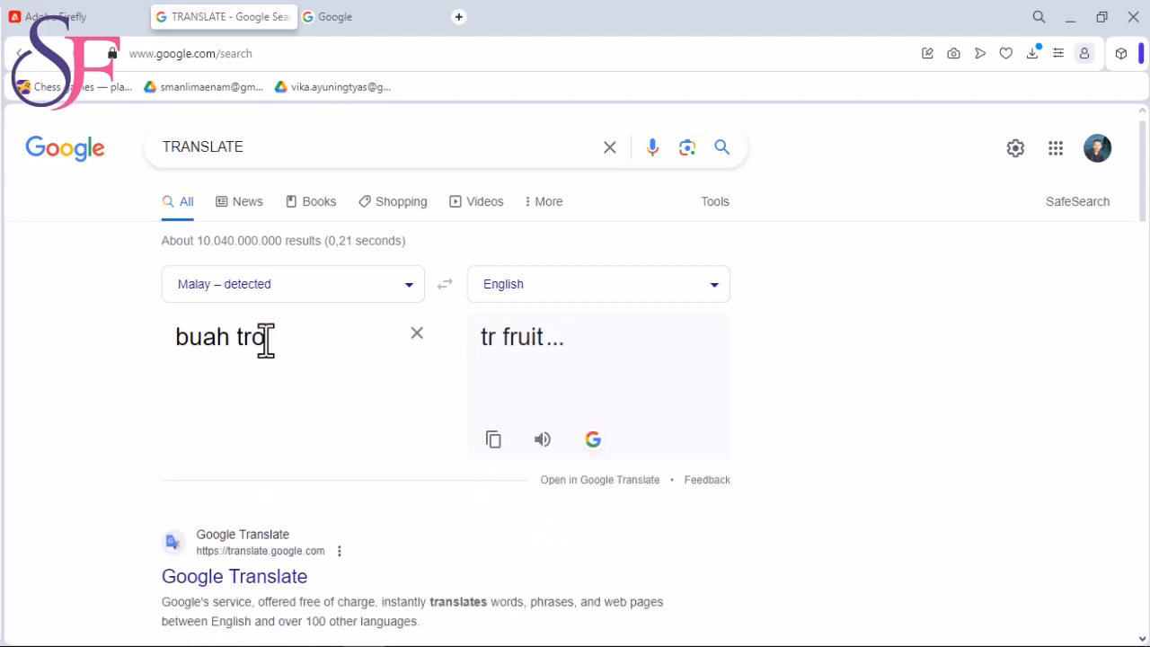
pyautogui.write('pis')
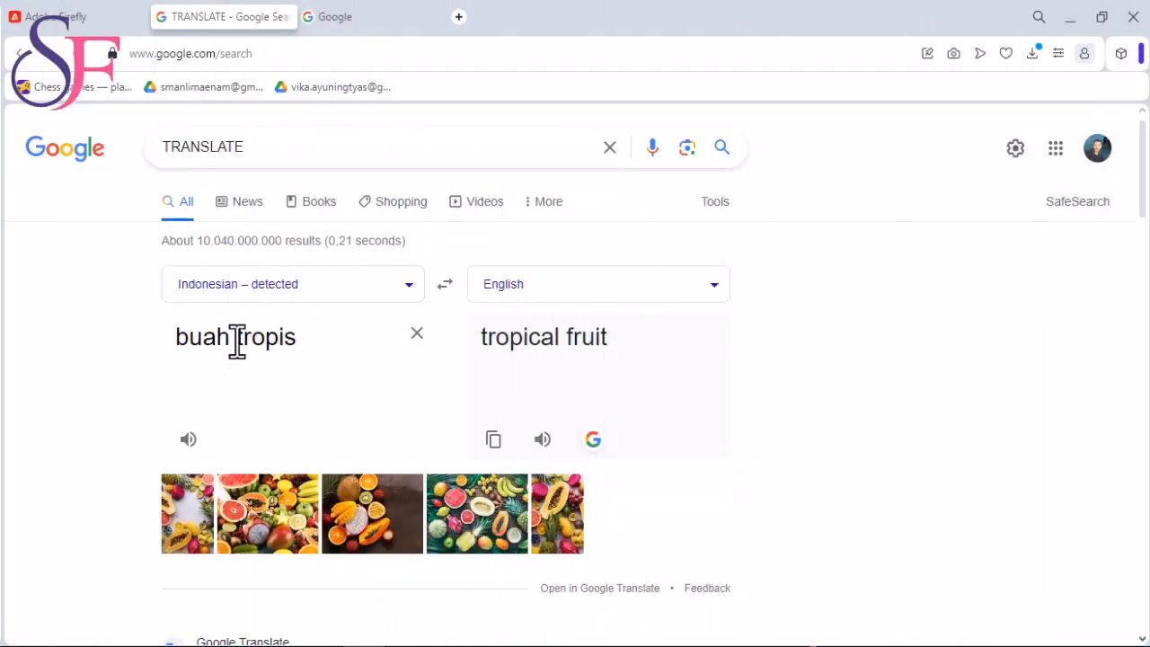
pyautogui.click(236, 340)
pyautogui.write('buahan')
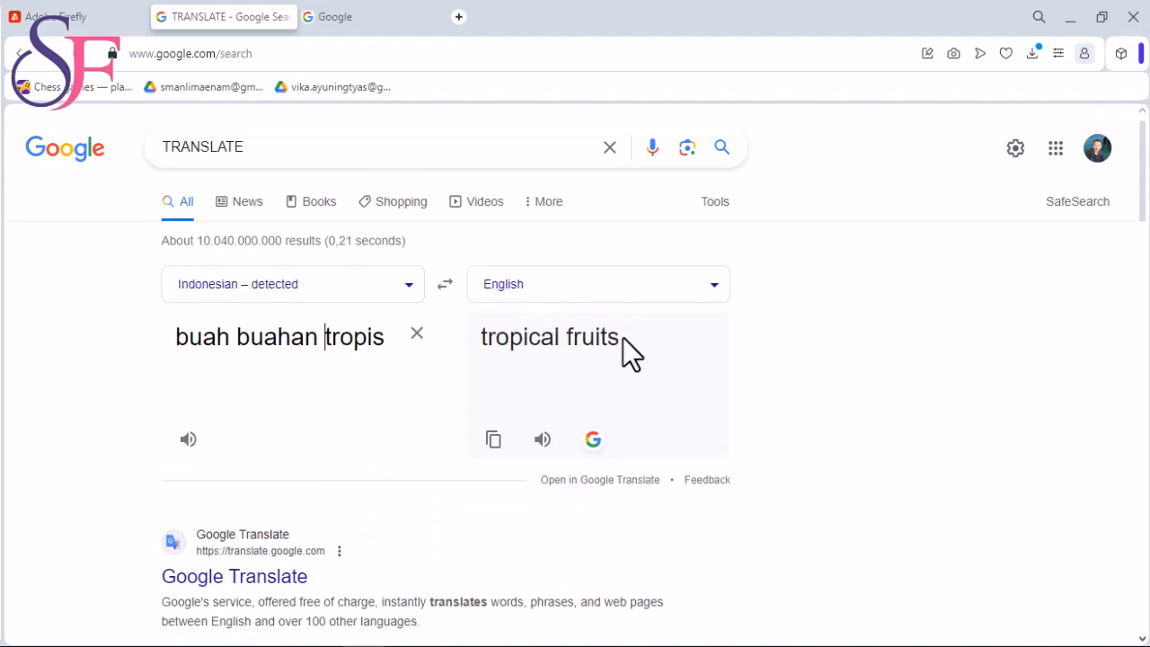
# - Copy the English translation "tropical fruits" and replace the Firefly prompt with it
pyautogui.moveTo(619, 336); pyautogui.dragTo(480, 337)
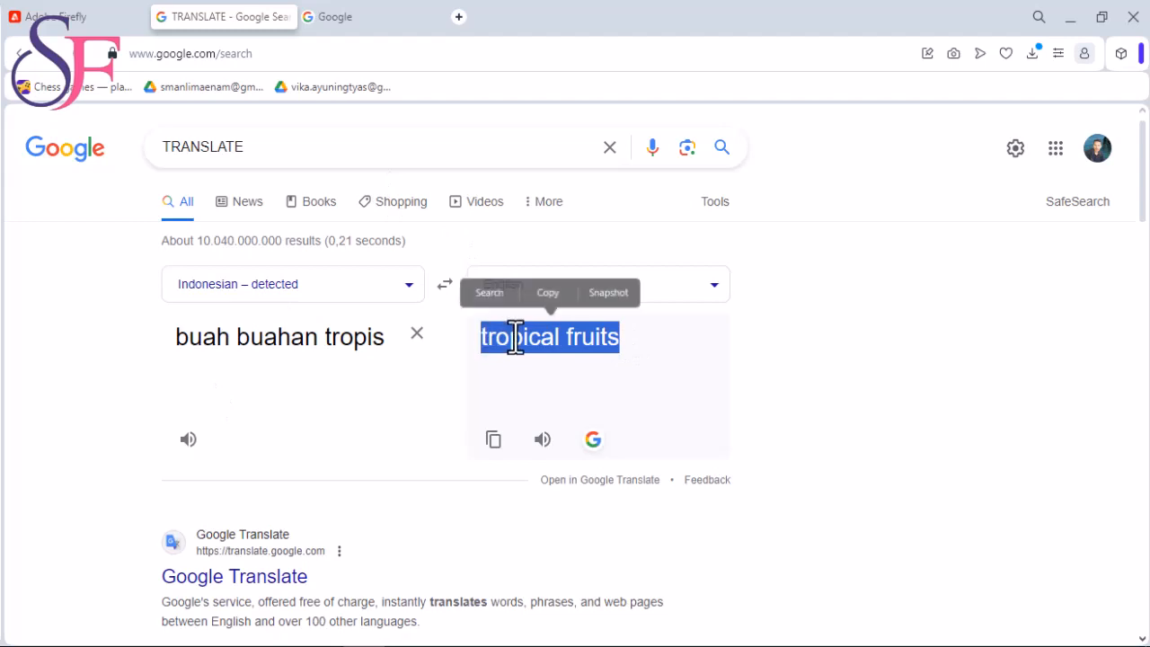
pyautogui.rightClick(515, 338)
pyautogui.click(542, 400)
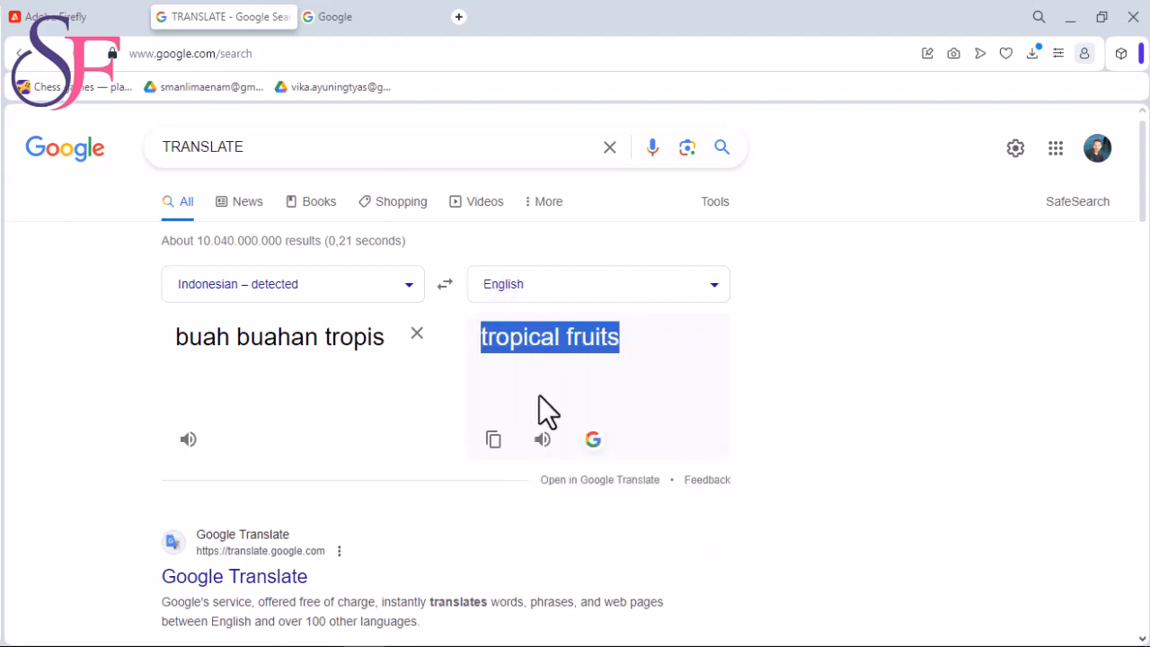
pyautogui.click(81, 18)
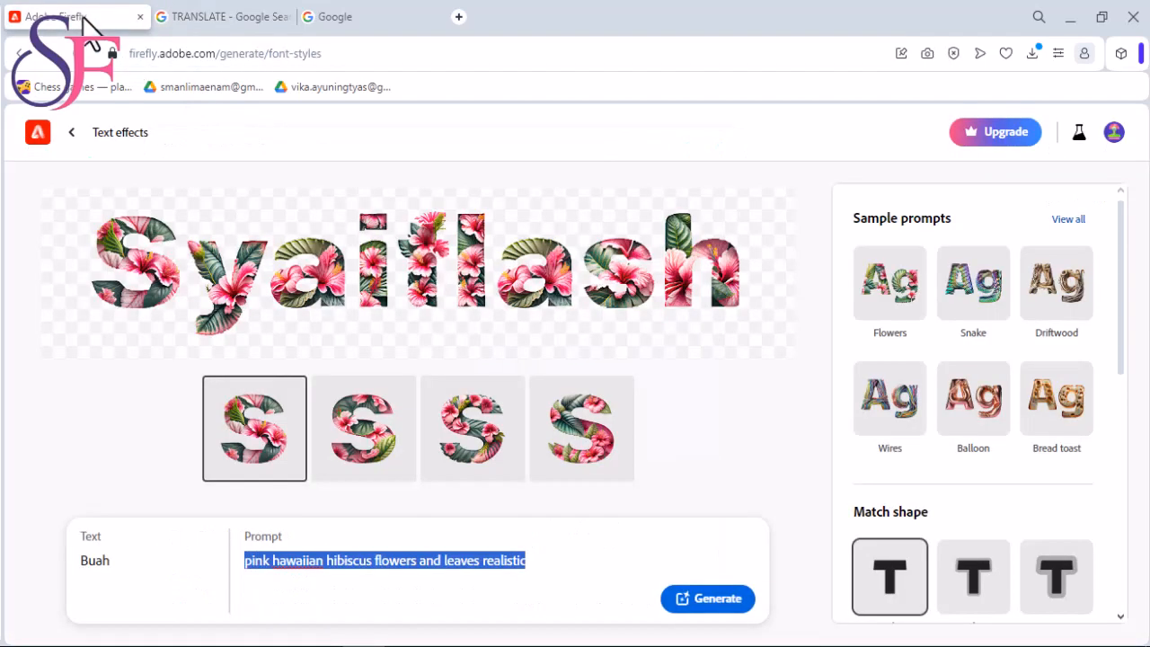
pyautogui.rightClick(343, 562)
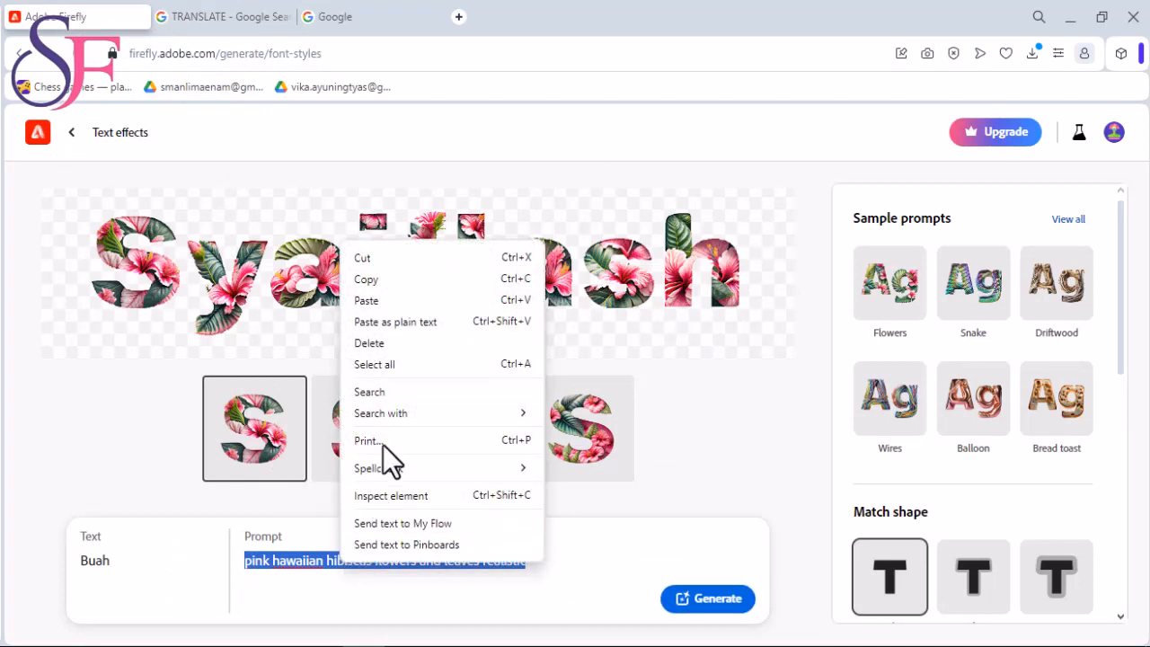
pyautogui.click(395, 302)
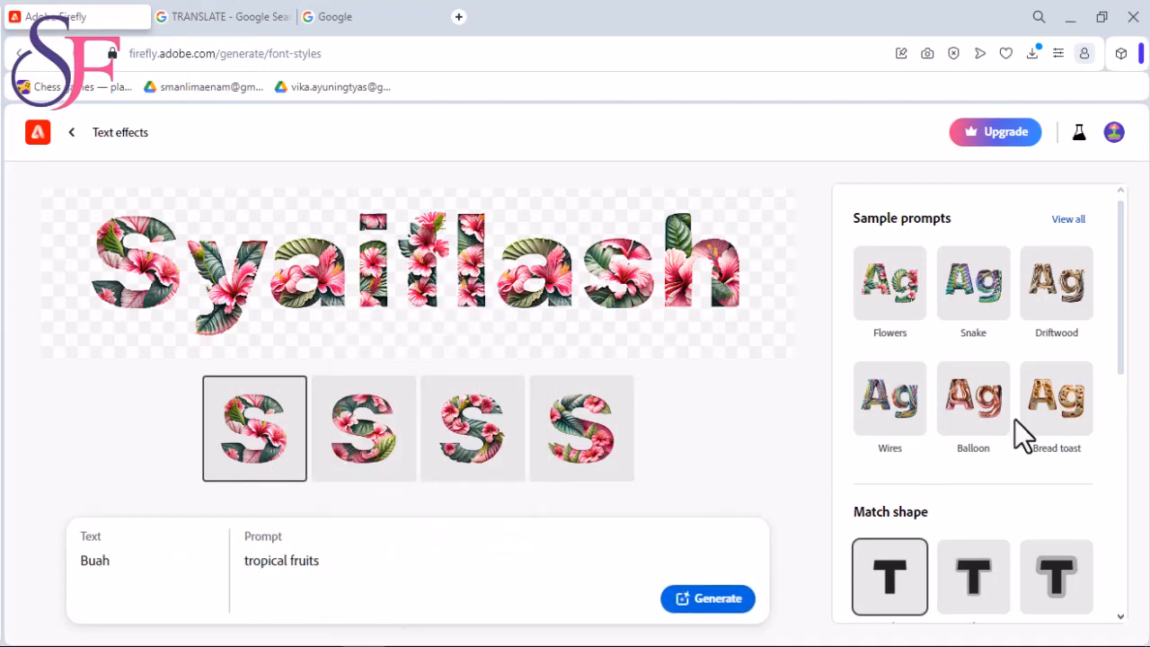
# - Set the match shape to Loose and the background color to amber yellow, and generate the "Buah" text effect
pyautogui.scroll(-3, 1048, 417)
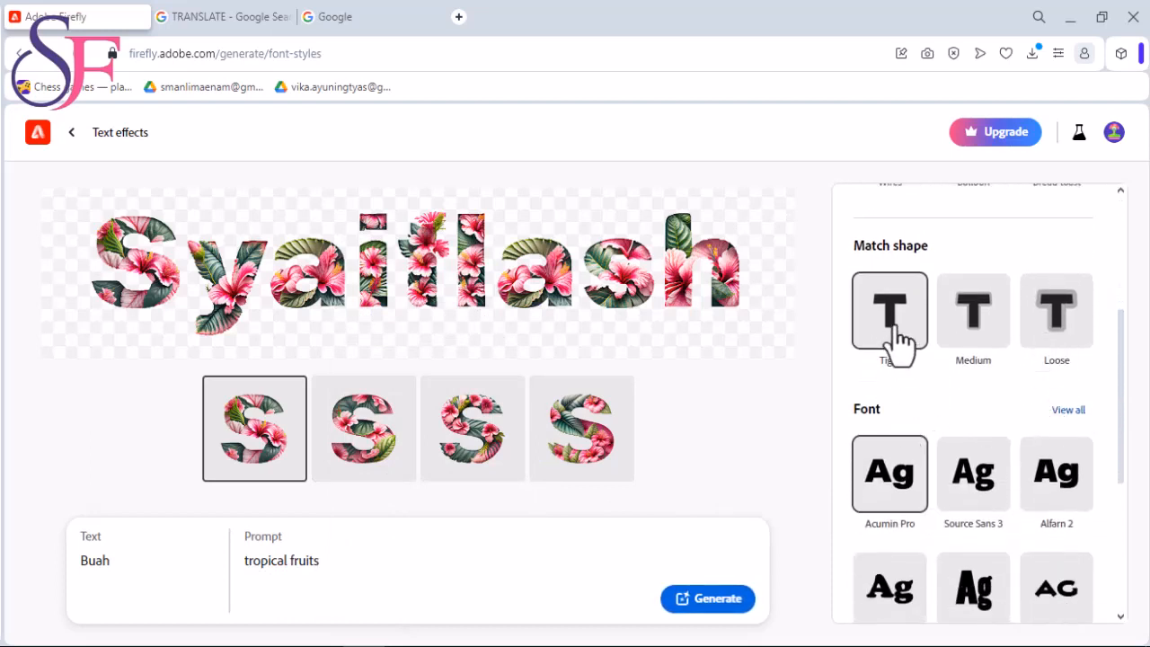
pyautogui.click(1053, 314)
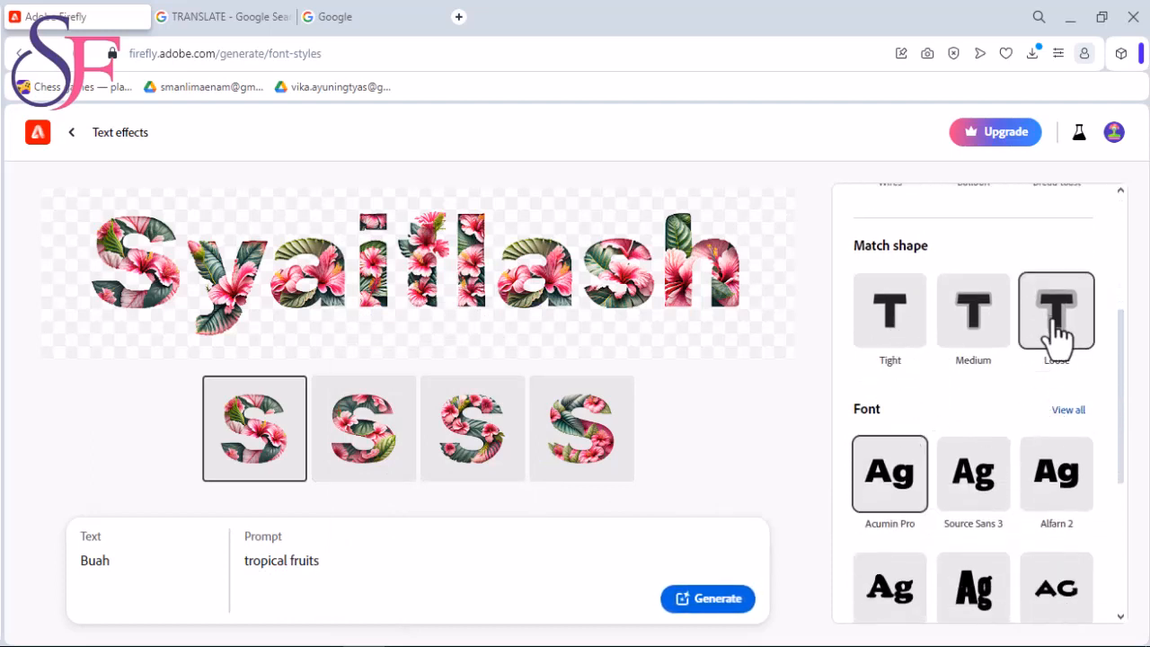
pyautogui.scroll(-2, 998, 360)
pyautogui.scroll(-2, 999, 373)
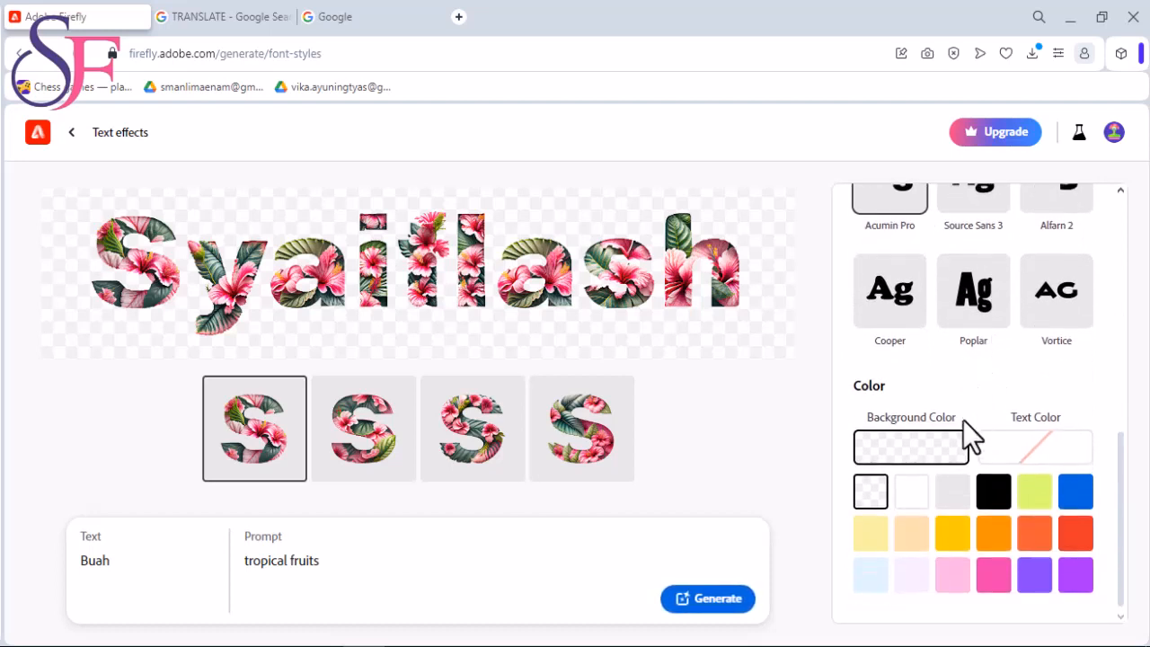
pyautogui.click(959, 538)
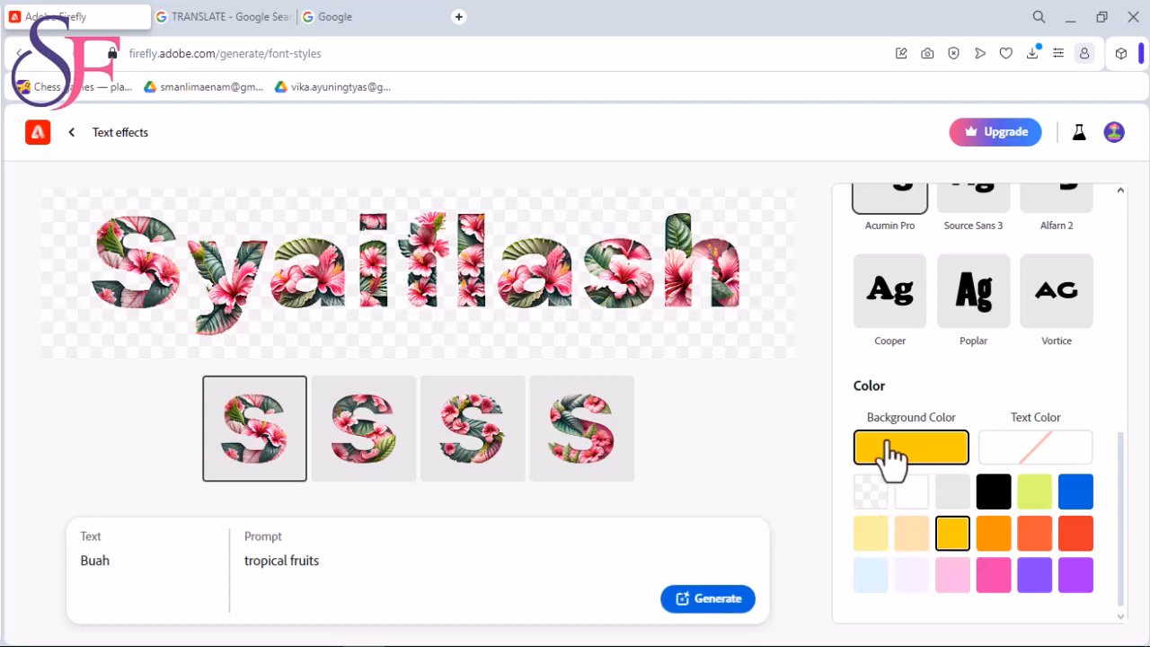
pyautogui.click(717, 602)
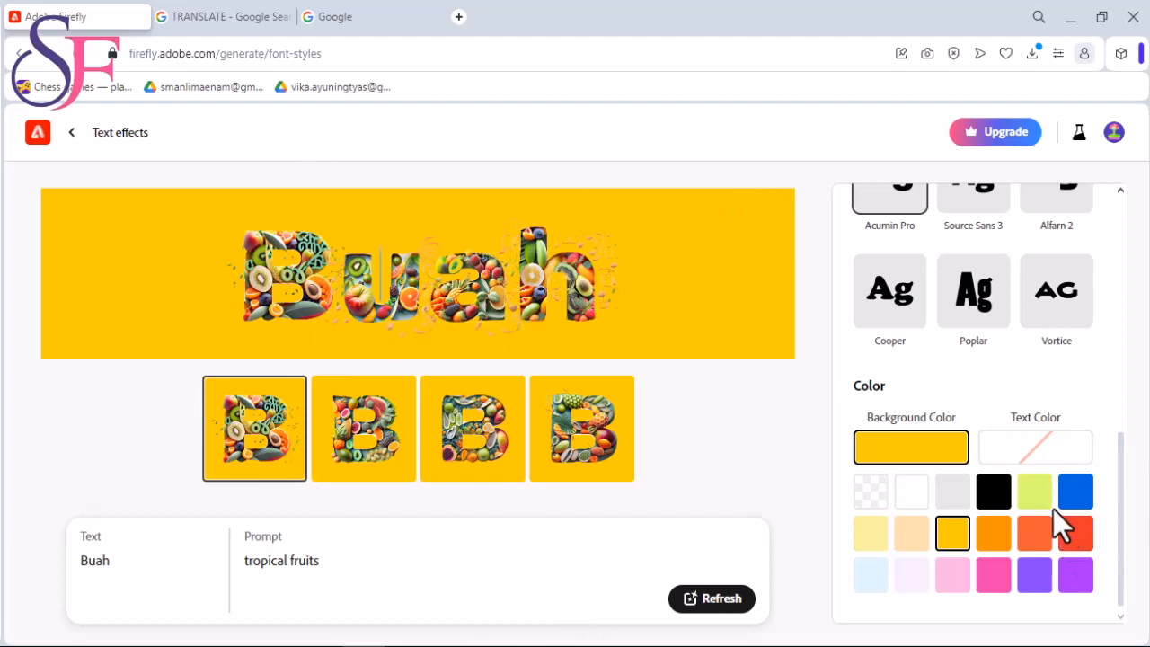
# - Change the background color to light peach and generate the "Buah" text effect again
pyautogui.click(912, 543)
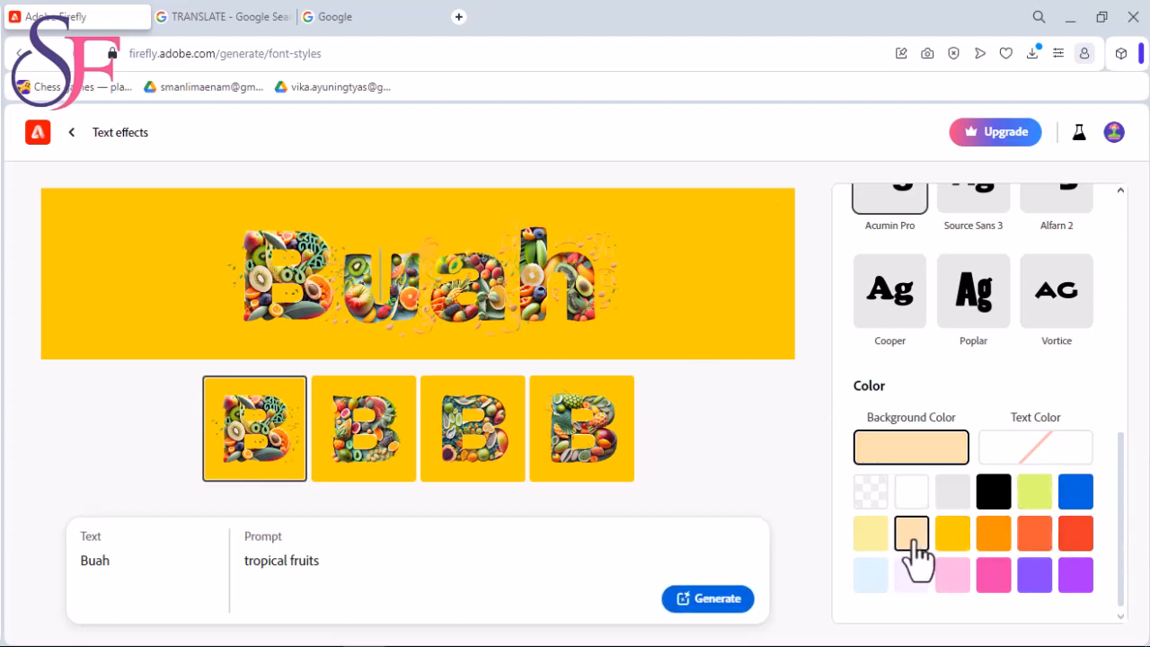
pyautogui.click(722, 601)
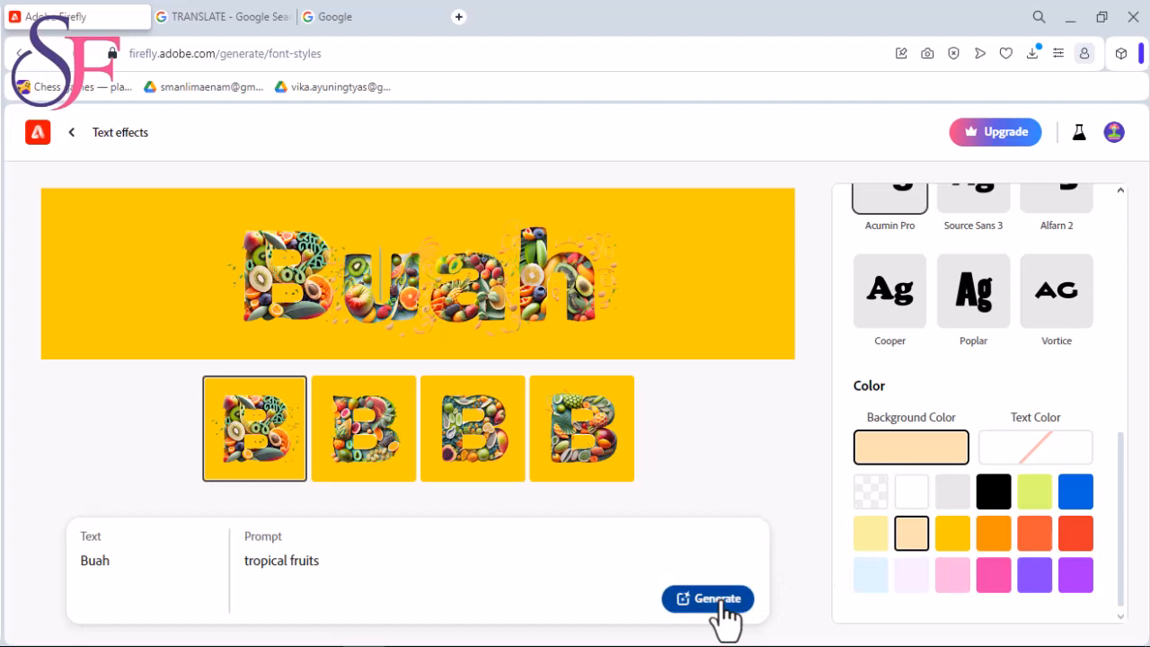